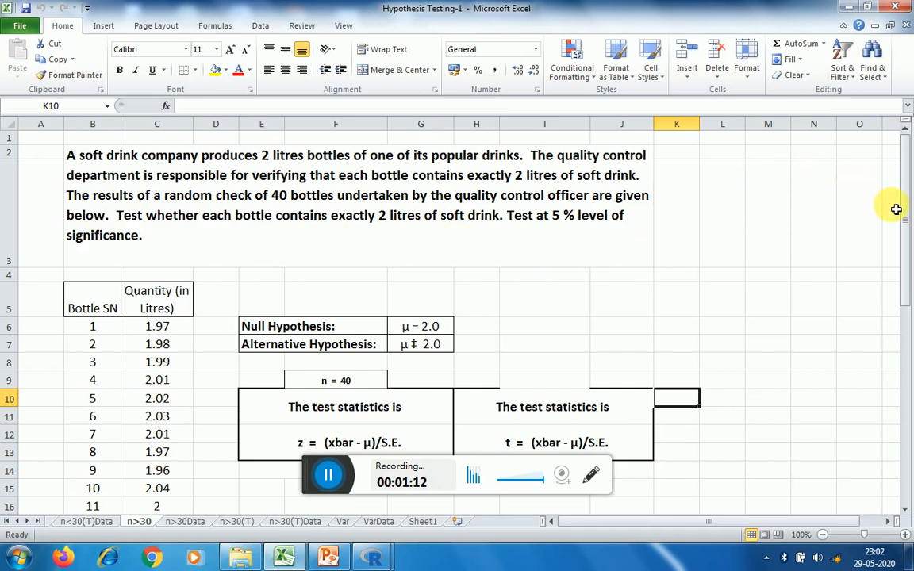
# Review the soft drink problem, hypotheses and test-statistic formulas on the n>30 sheet, and open the n>30Data sheet.
pyautogui.moveTo(909, 181); pyautogui.dragTo(906, 203)
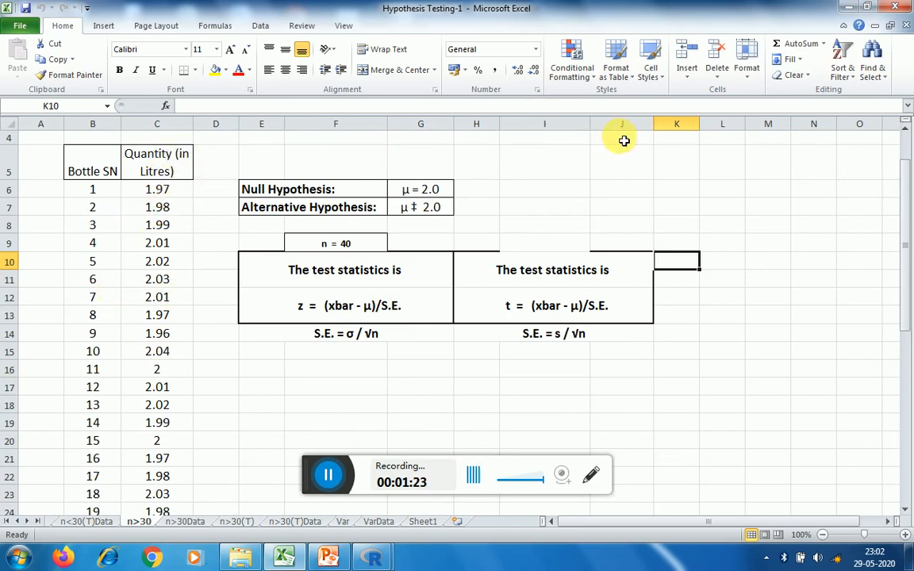
pyautogui.moveTo(907, 205); pyautogui.dragTo(910, 177)
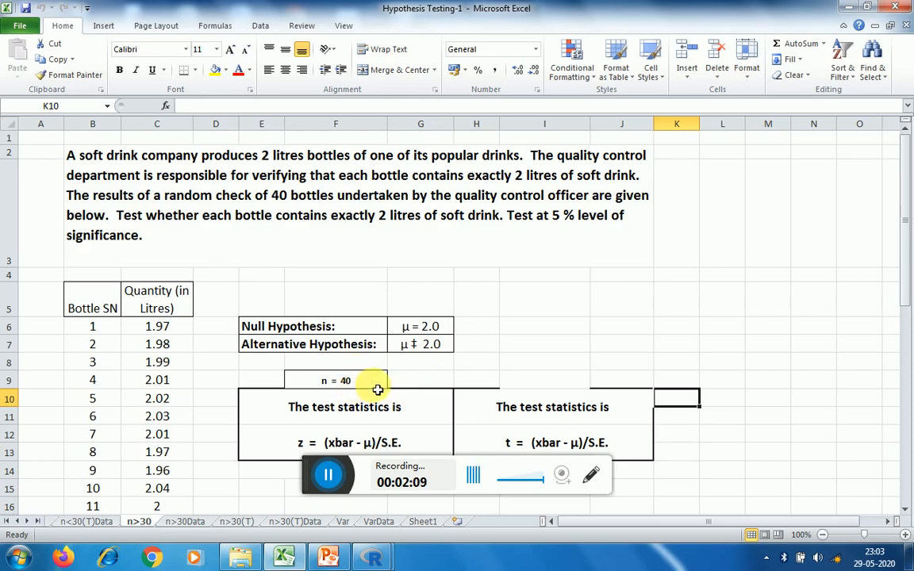
pyautogui.moveTo(908, 200); pyautogui.dragTo(908, 227)
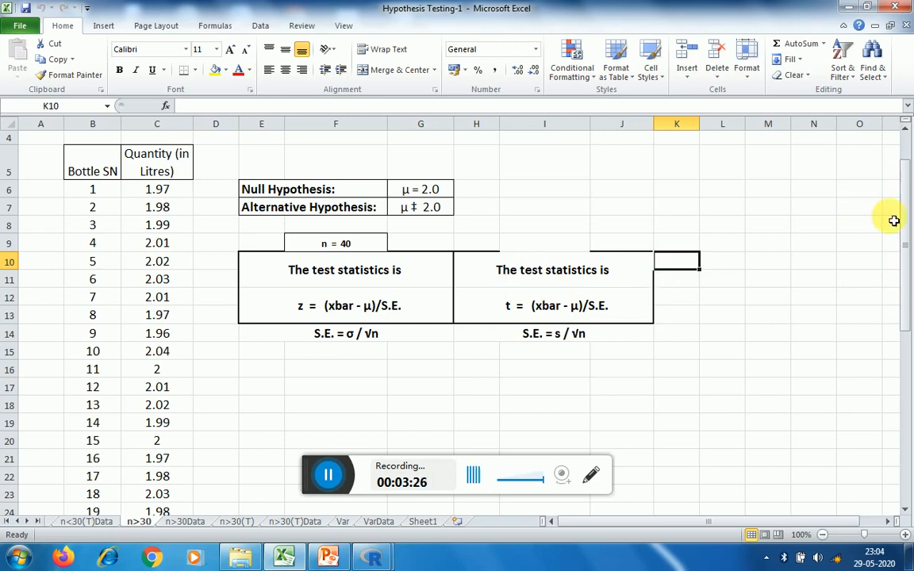
pyautogui.moveTo(908, 197)
pyautogui.mouseDown()
pyautogui.moveTo(907, 306)
pyautogui.moveTo(907, 109)
pyautogui.moveTo(900, 292)
pyautogui.moveTo(903, 189)
pyautogui.mouseUp()
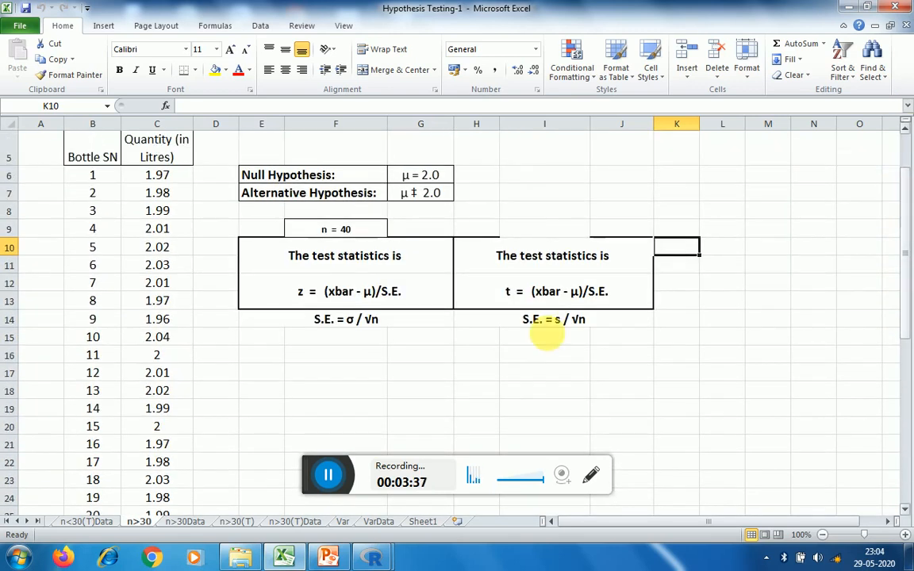
pyautogui.click(182, 523)
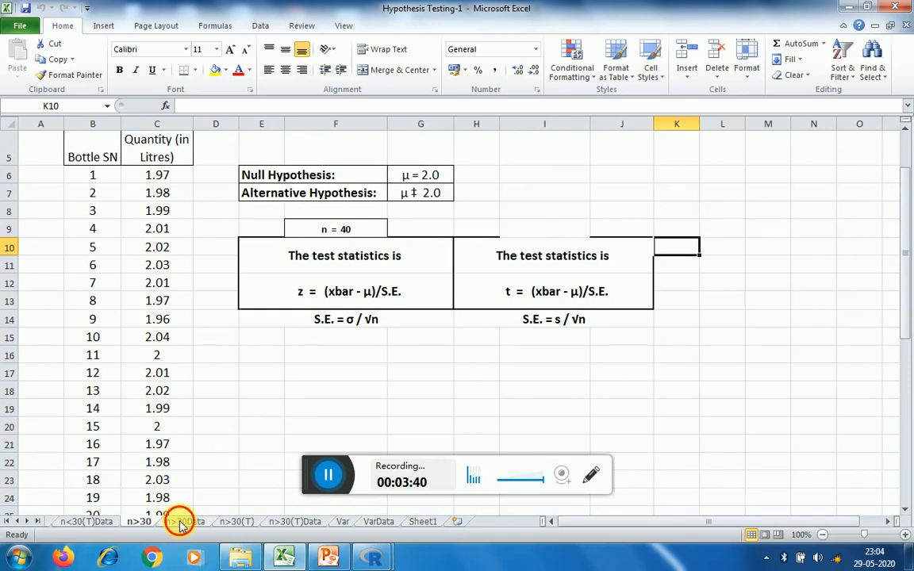
pyautogui.click(405, 303)
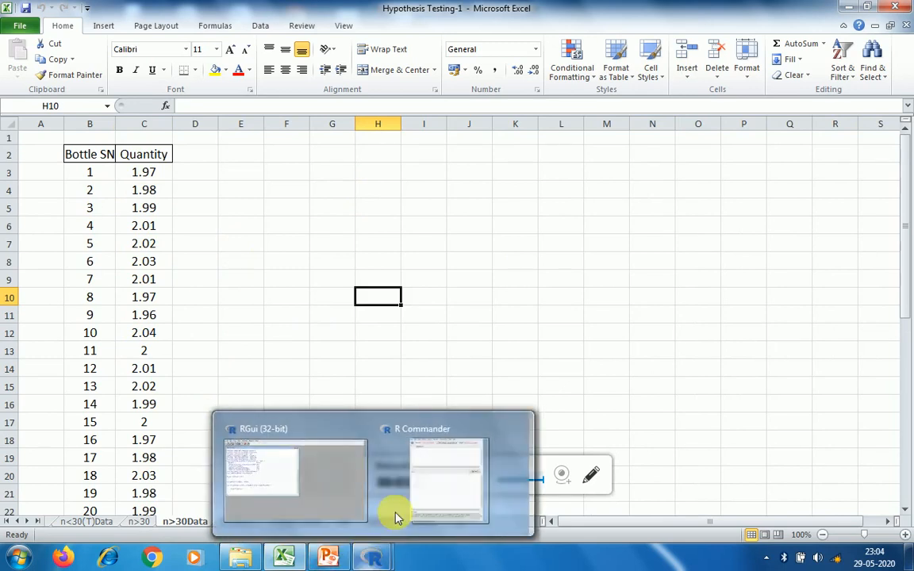
# Switch to R Commander and set up an Excel data import with the data set named Dataset1.
pyautogui.click(449, 477)
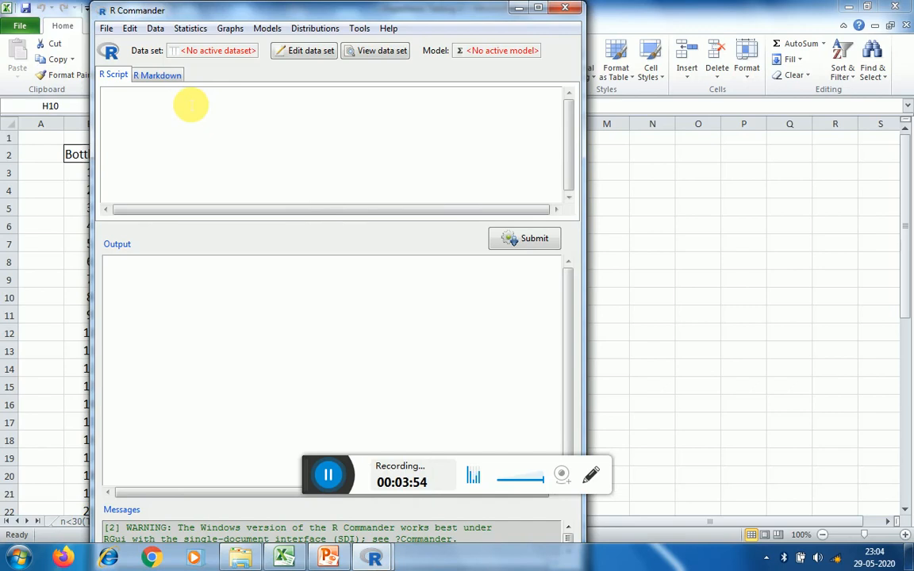
pyautogui.click(156, 30)
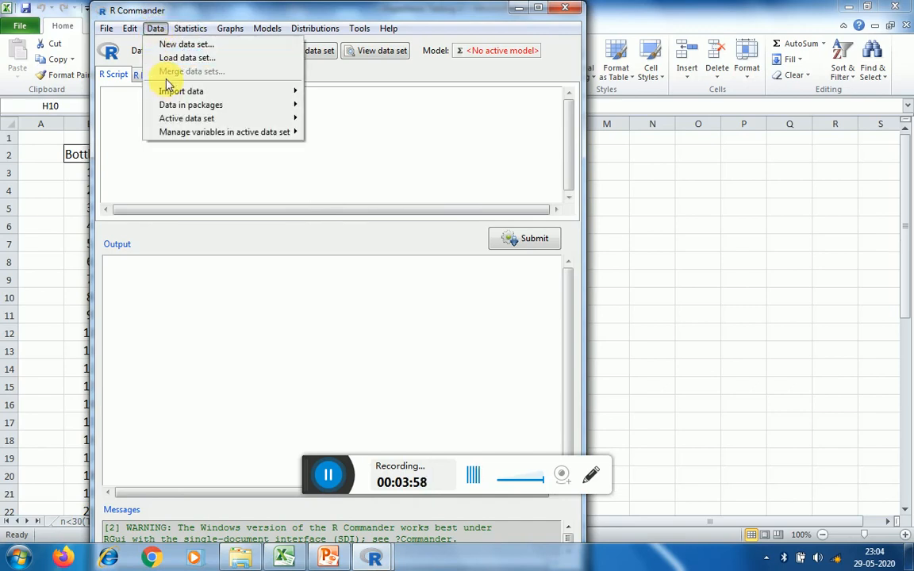
pyautogui.moveTo(176, 91)
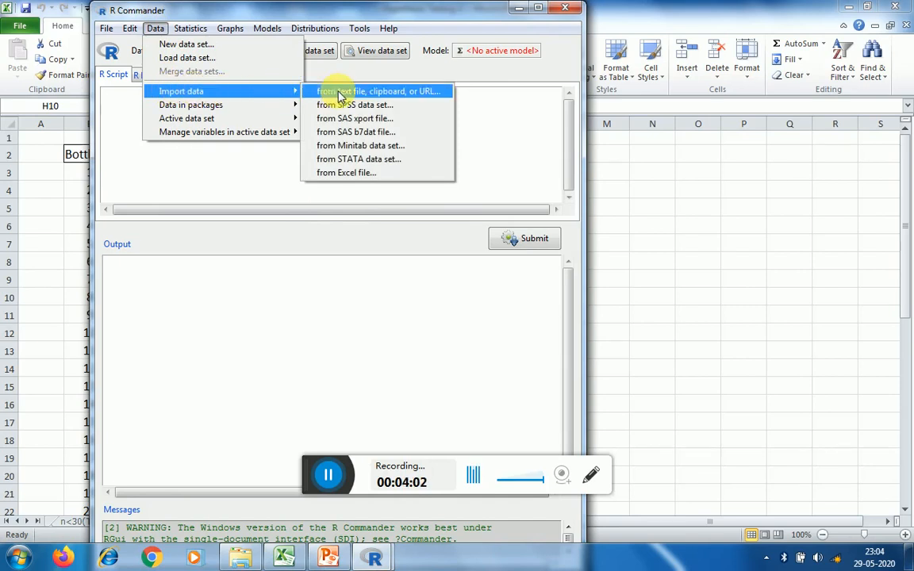
pyautogui.click(333, 171)
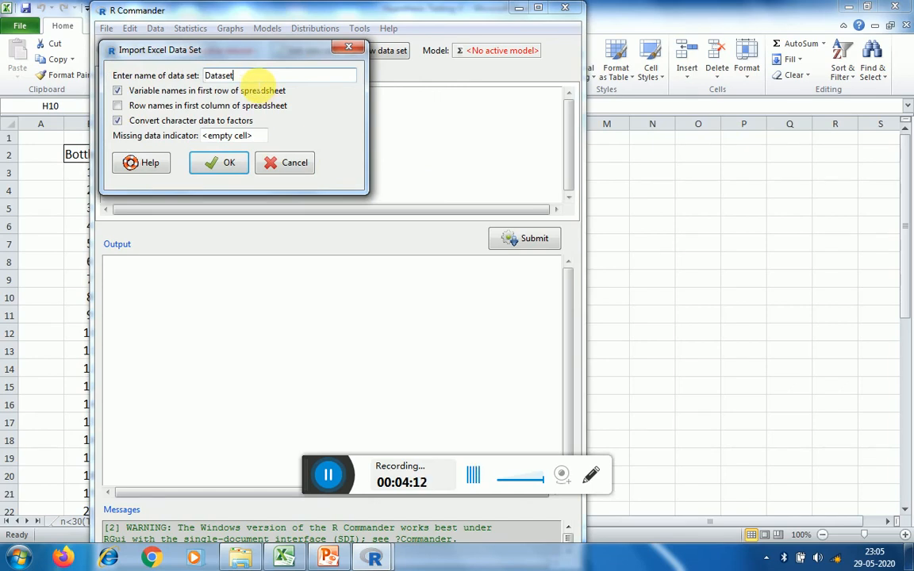
pyautogui.write('1')
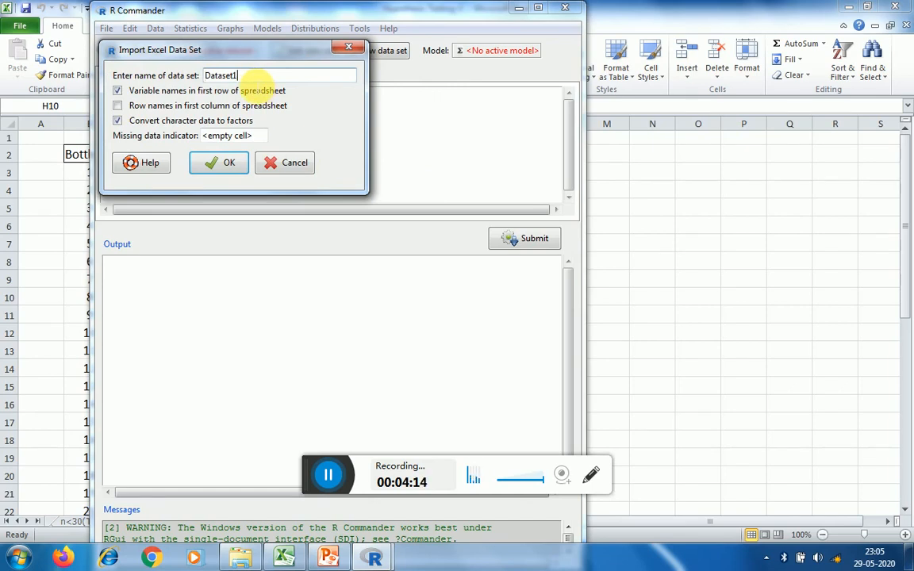
pyautogui.click(224, 163)
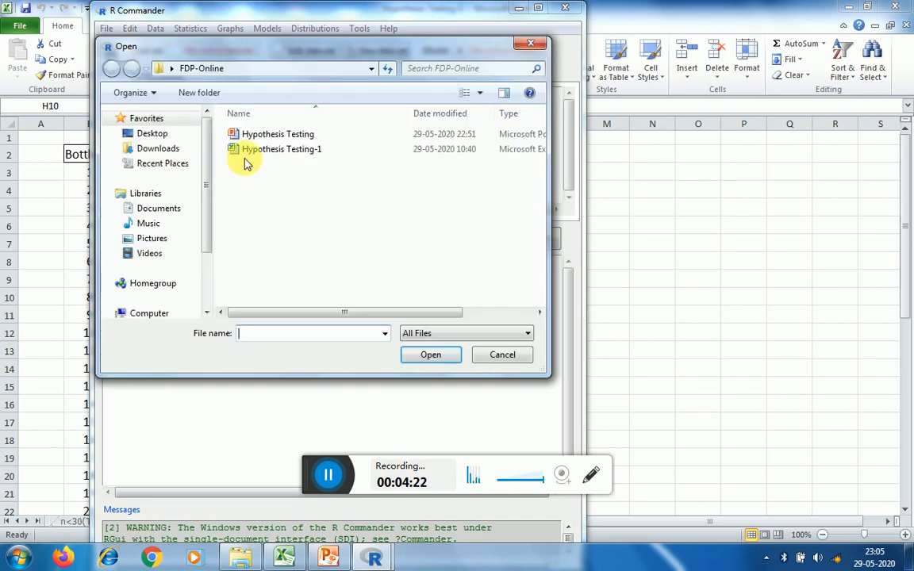
# Import the n>30Data table from the Hypothesis Testing-1 workbook.
pyautogui.doubleClick(310, 152)
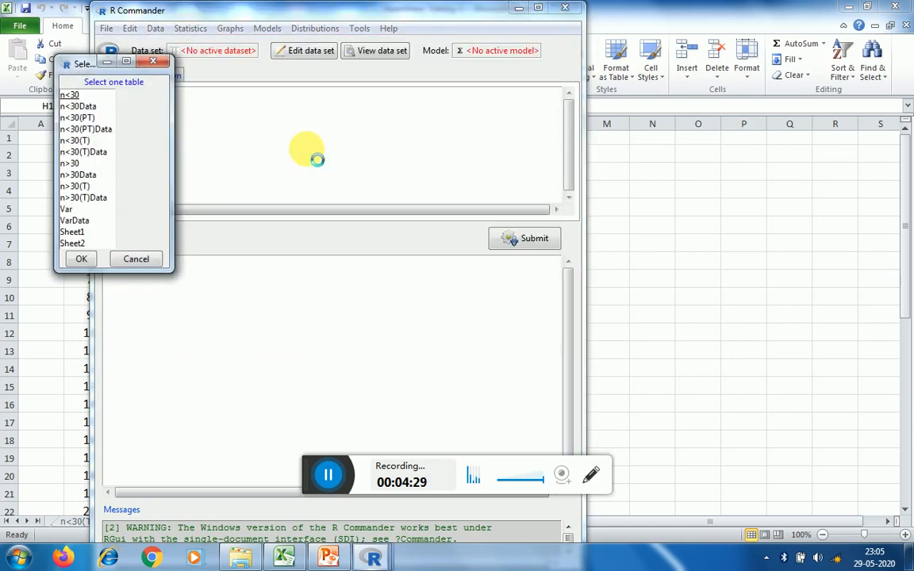
pyautogui.click(81, 177)
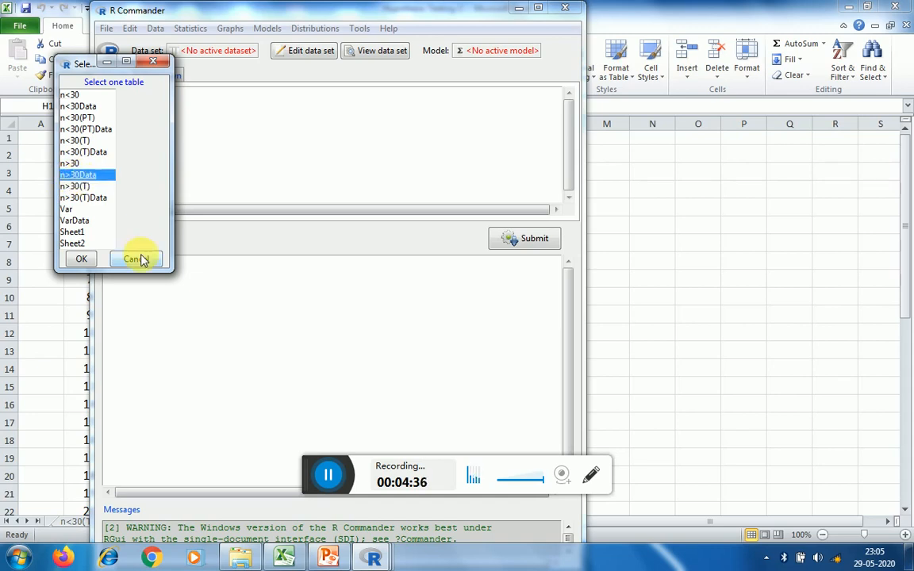
pyautogui.click(82, 259)
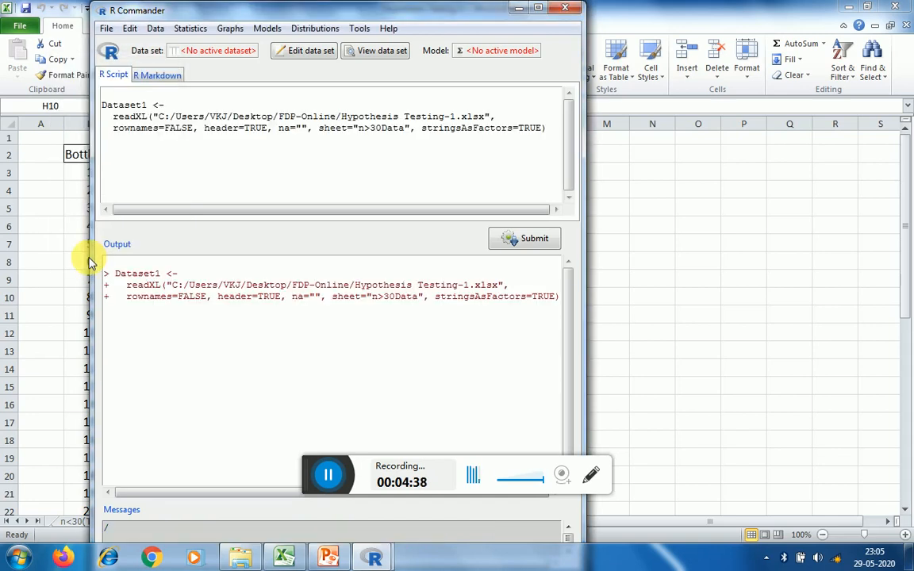
pyautogui.click(92, 265)
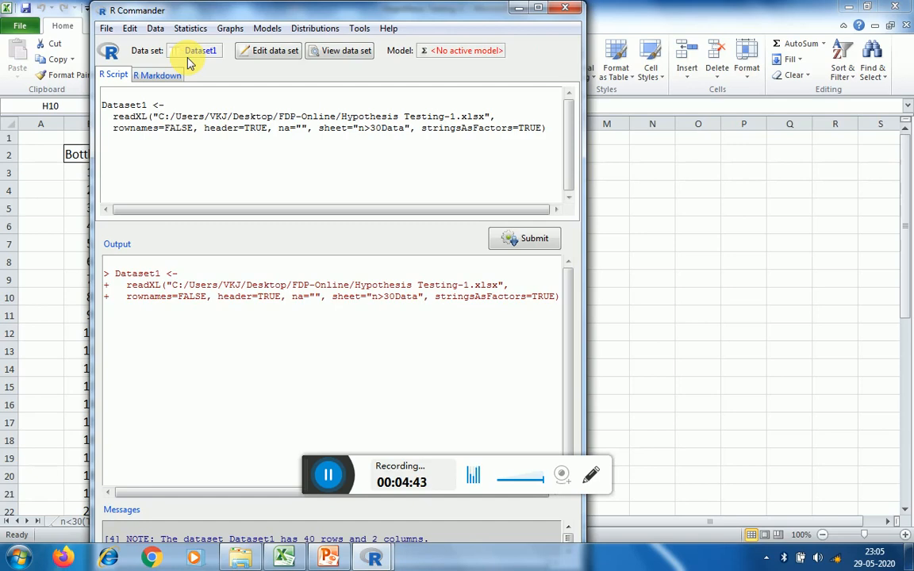
# View the rows of the imported Dataset1 and close the data viewer.
pyautogui.click(337, 57)
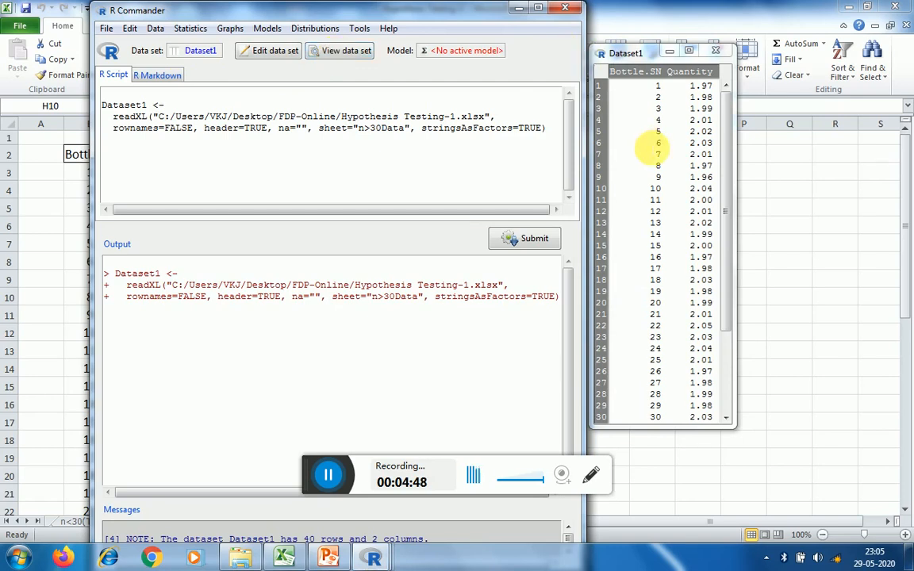
pyautogui.moveTo(729, 236); pyautogui.dragTo(726, 154)
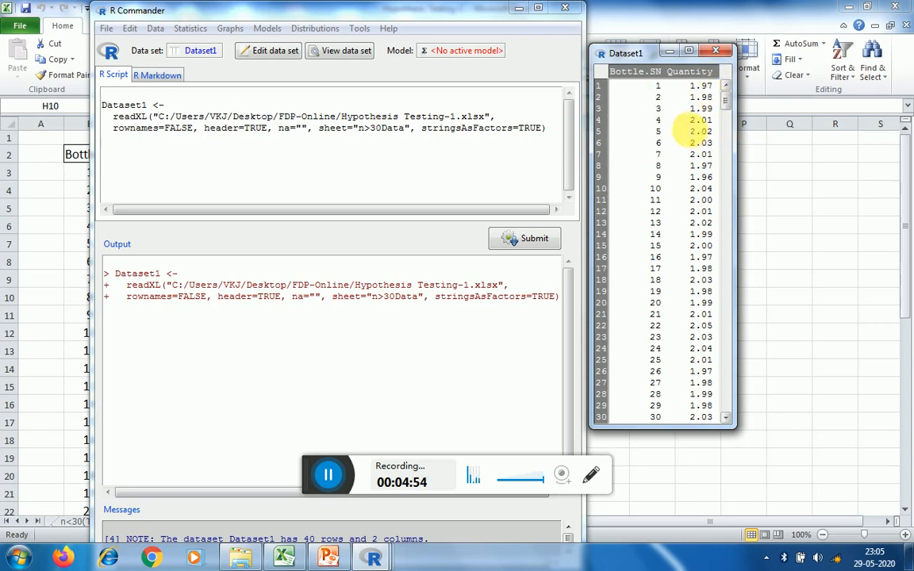
pyautogui.click(716, 54)
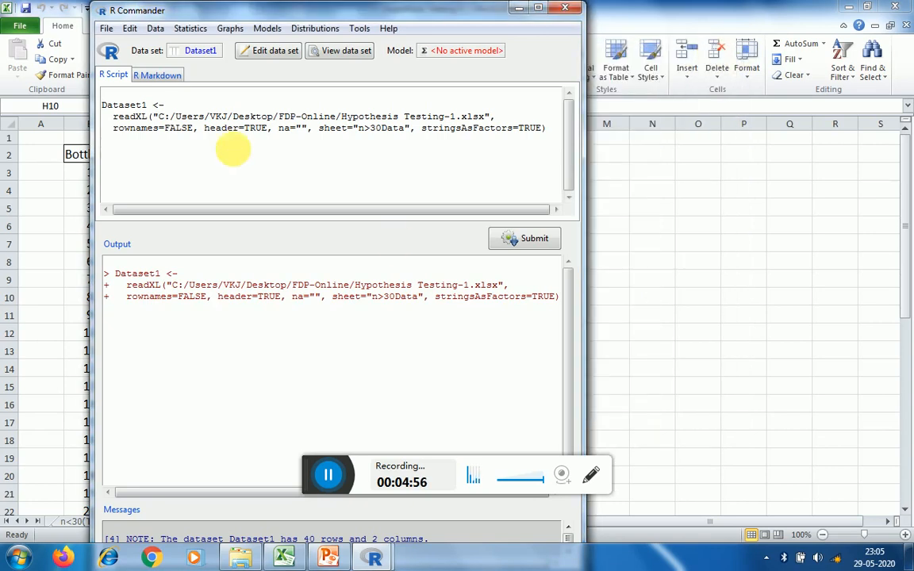
# Start a single-sample t-test for means with Quantity as the variable.
pyautogui.click(155, 28)
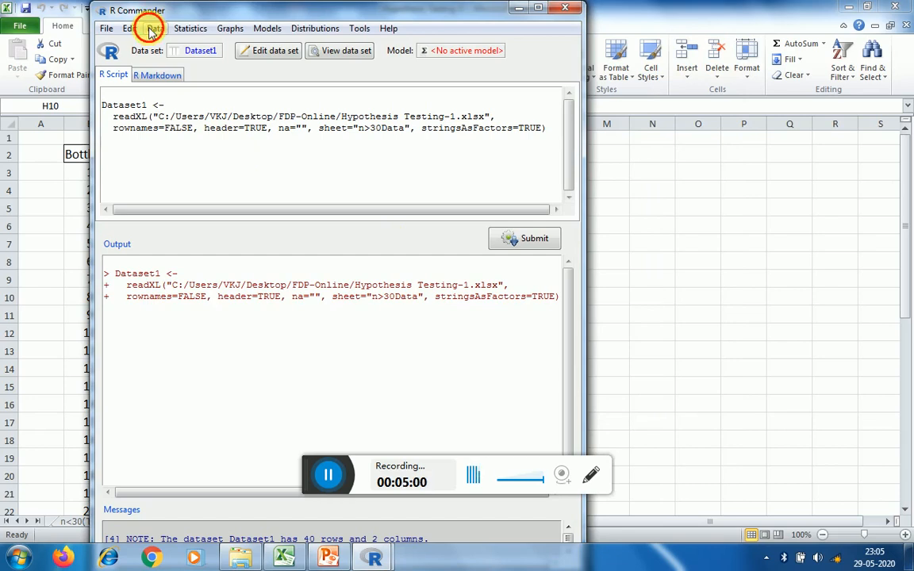
pyautogui.click(150, 30)
pyautogui.click(180, 28)
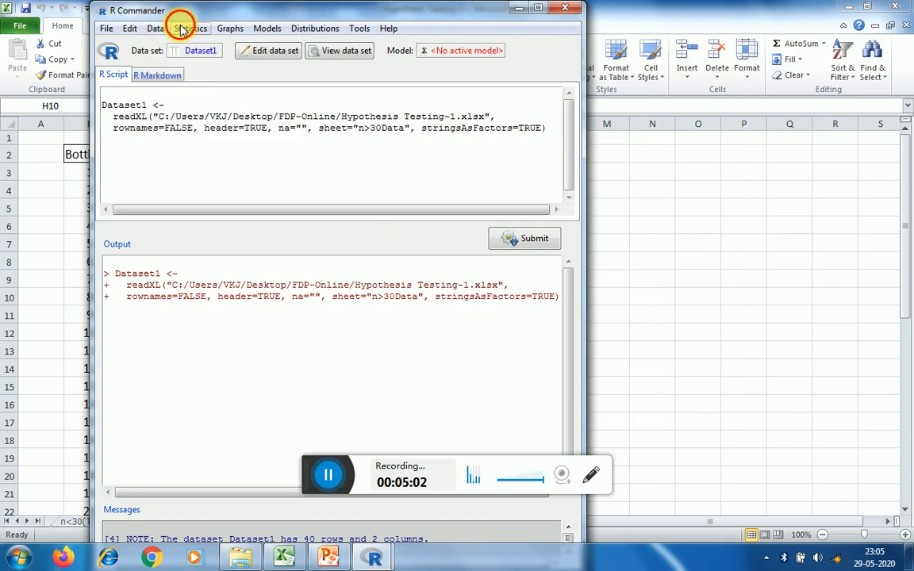
pyautogui.moveTo(196, 87)
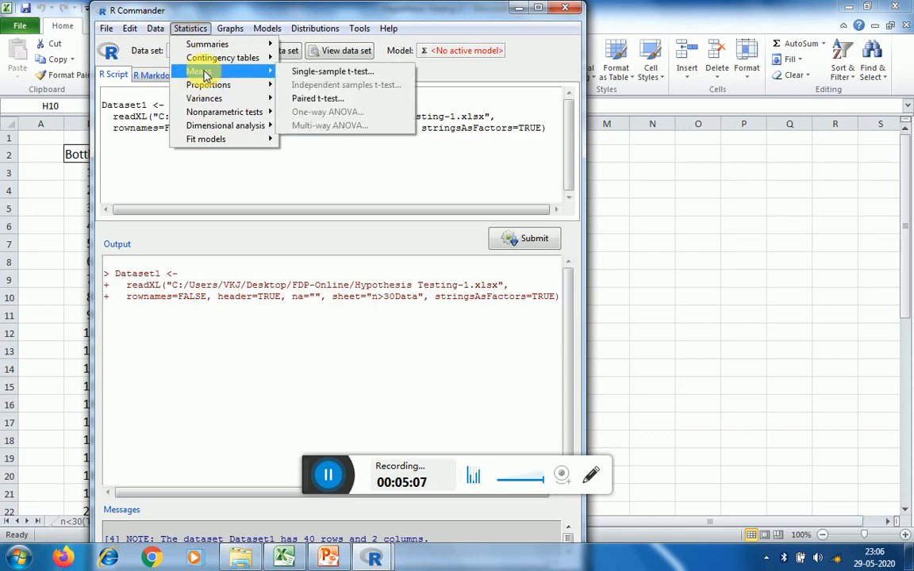
pyautogui.click(309, 75)
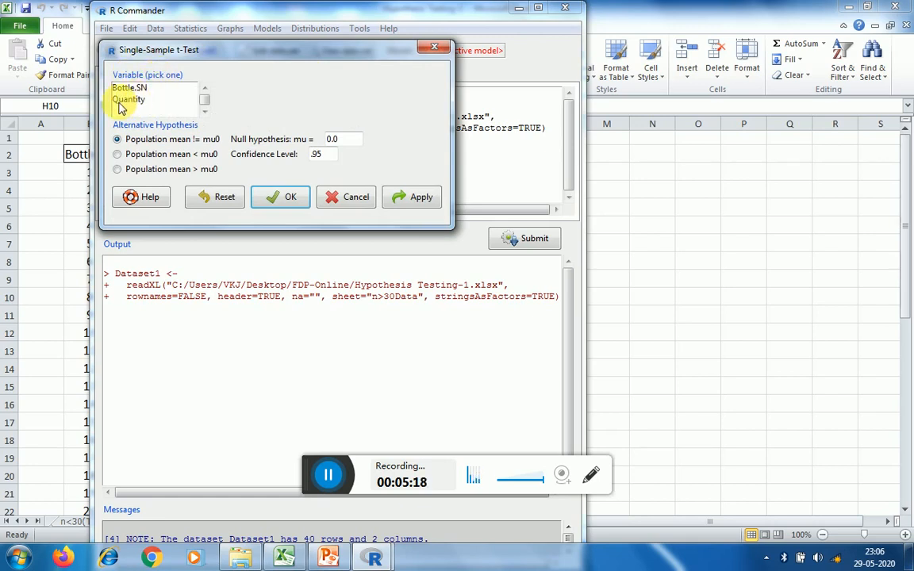
pyautogui.click(140, 104)
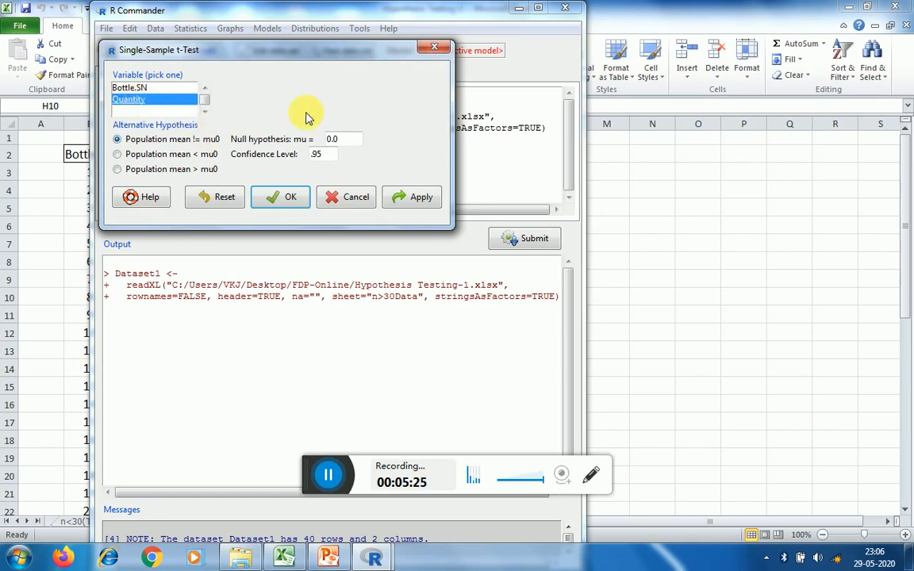
# Set the null hypothesis mean to 2 and run the two-sided t-test at the .95 confidence level.
pyautogui.moveTo(343, 143); pyautogui.dragTo(325, 143)
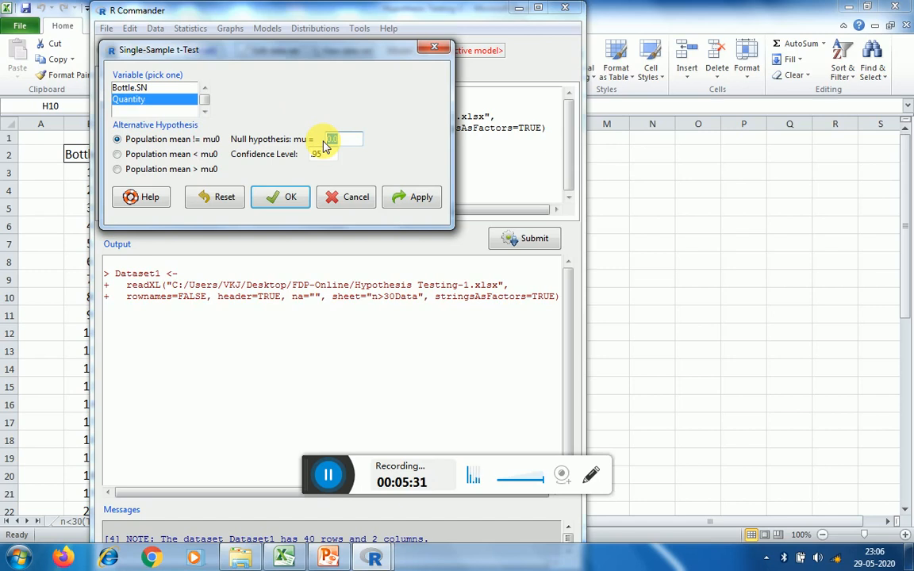
pyautogui.write('2')
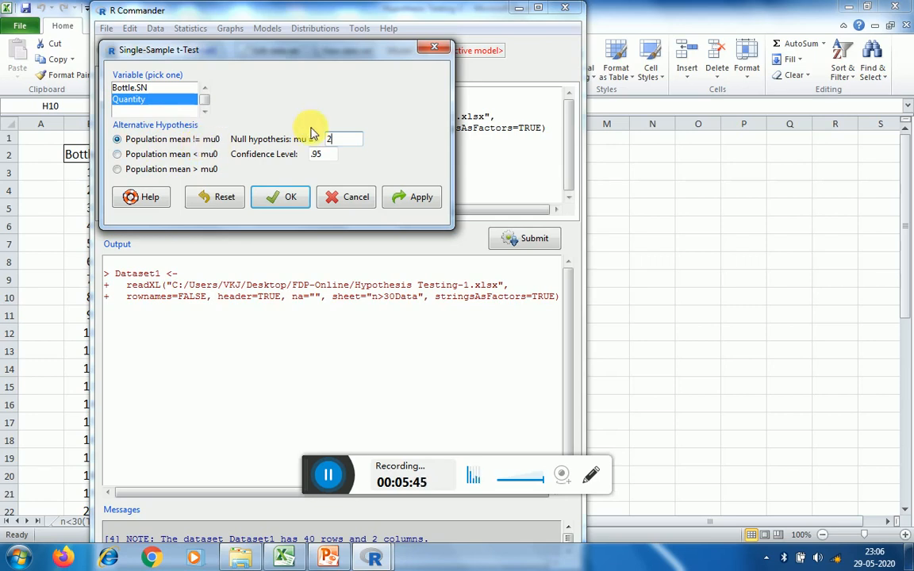
pyautogui.doubleClick(329, 140)
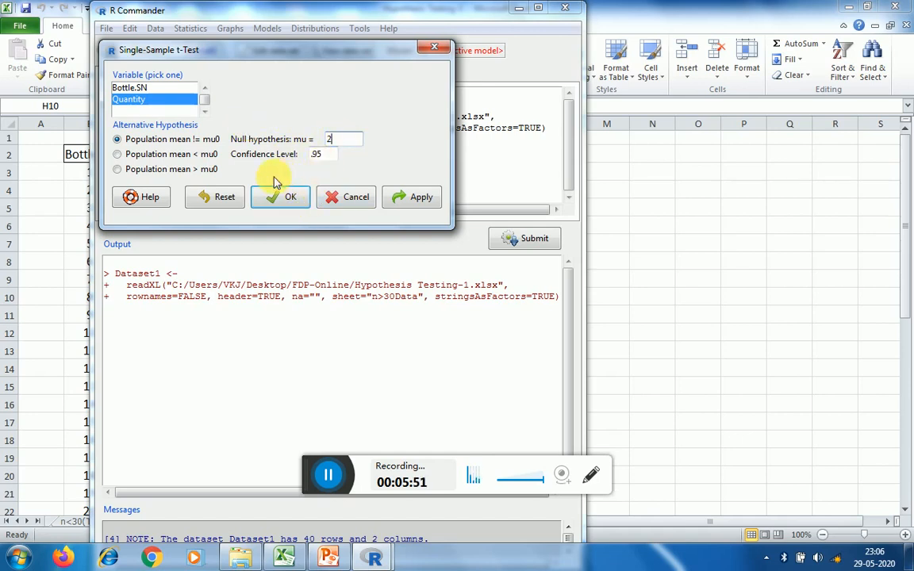
pyautogui.doubleClick(317, 155)
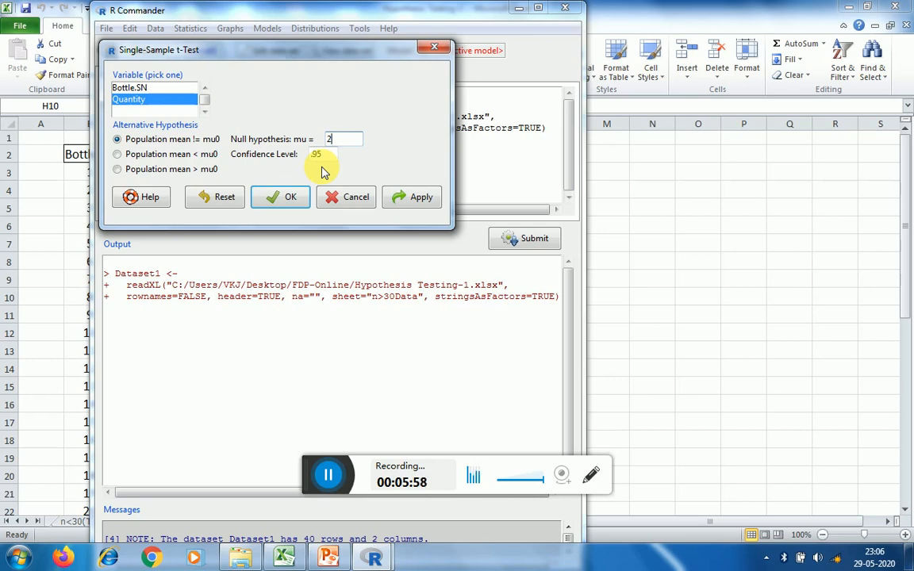
pyautogui.click(283, 197)
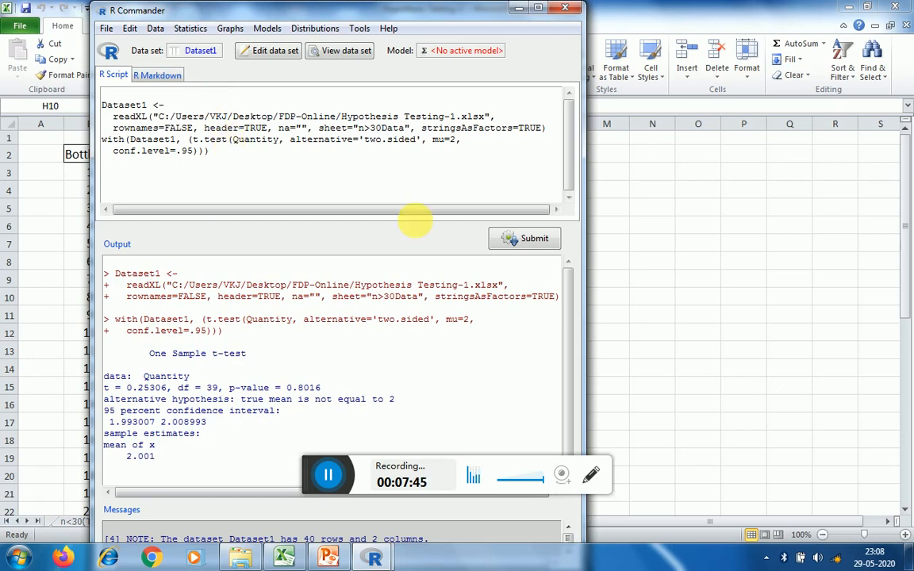
# Check the hypotheses on Excel's n>30 sheet and run R Commander's single-sample t-test on Quantity with alternative Population mean > mu0.
pyautogui.click(291, 559)
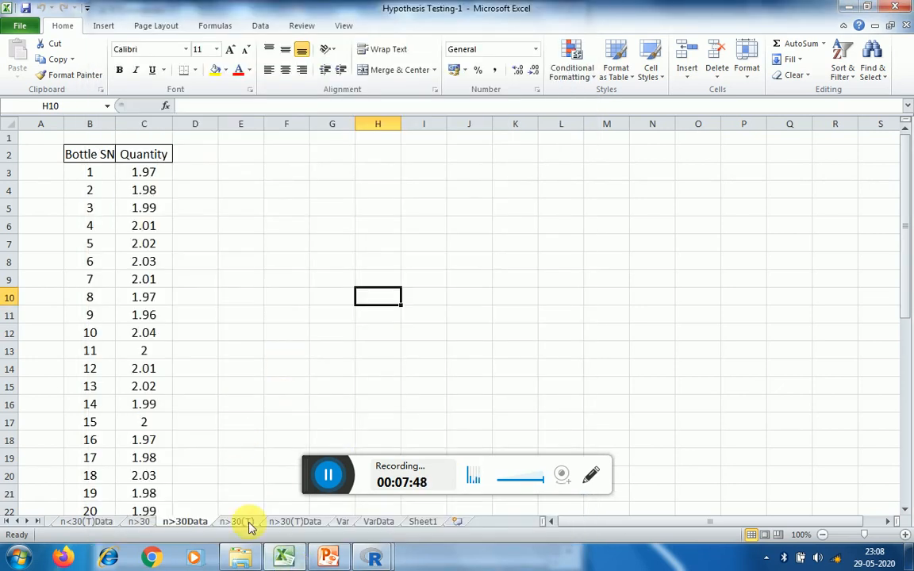
pyautogui.click(138, 522)
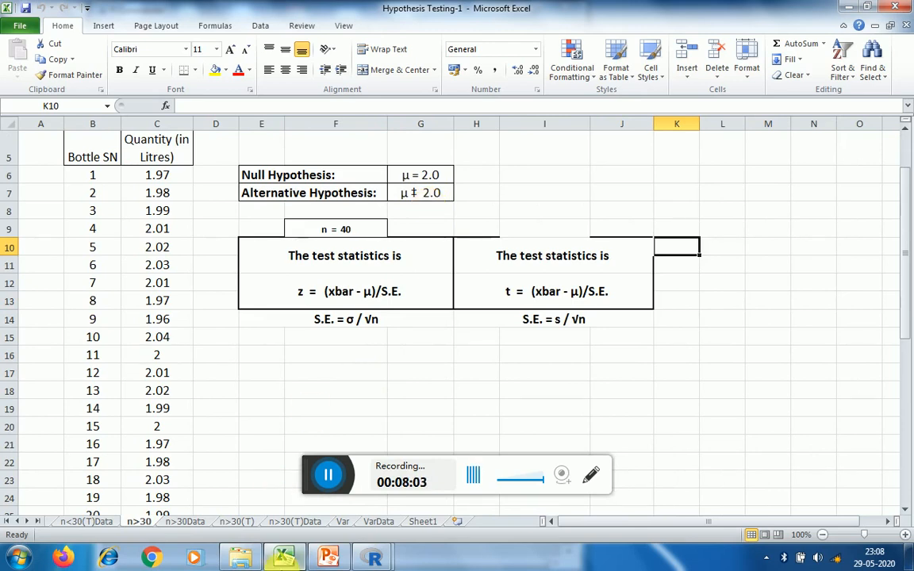
pyautogui.moveTo(359, 555)
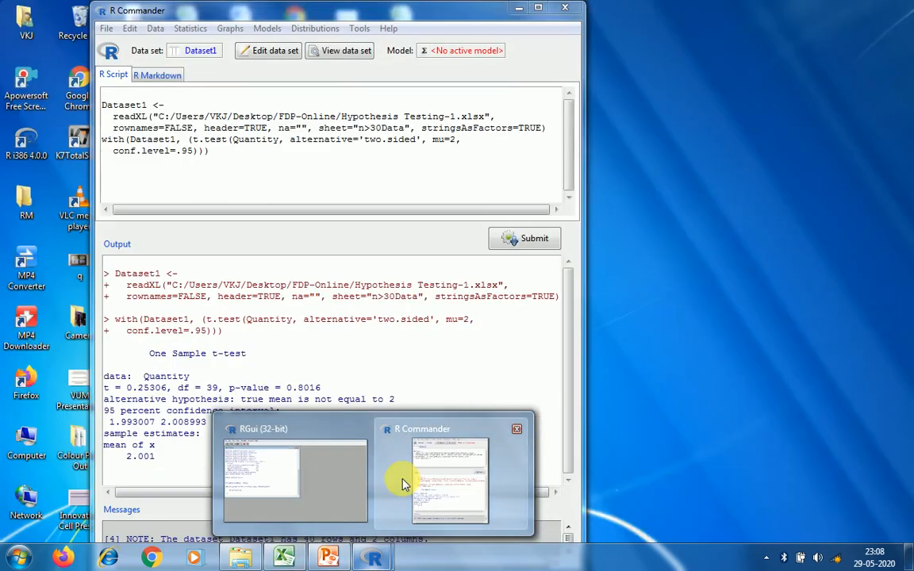
pyautogui.click(405, 477)
pyautogui.click(191, 29)
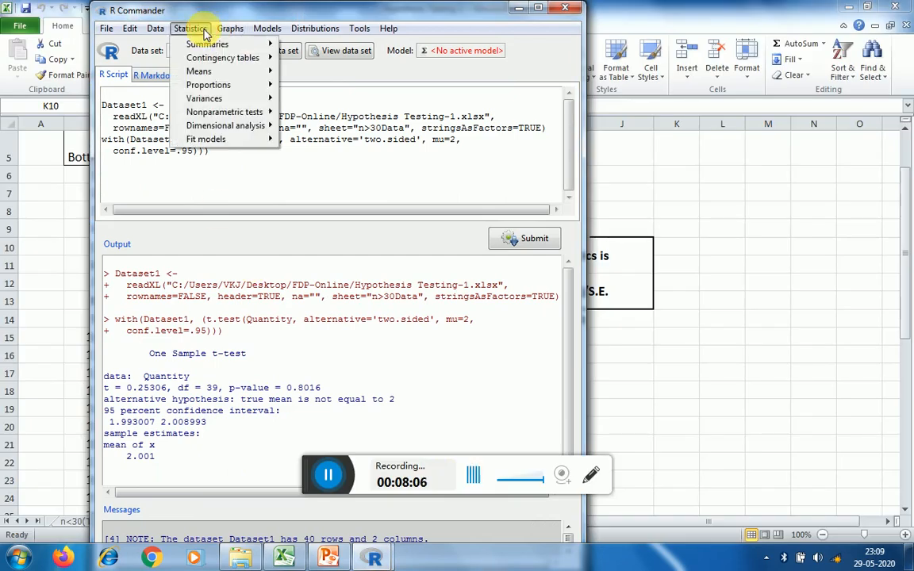
pyautogui.moveTo(228, 70)
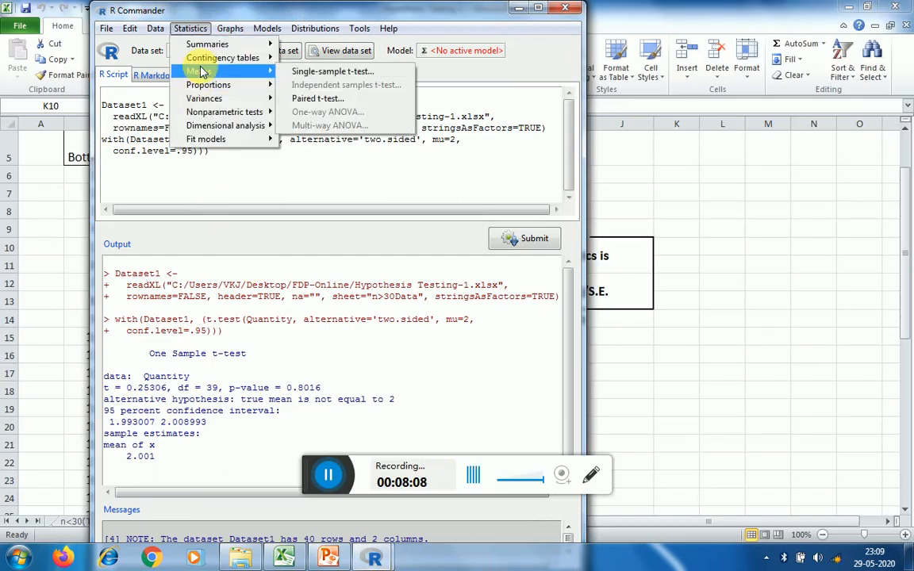
pyautogui.click(294, 72)
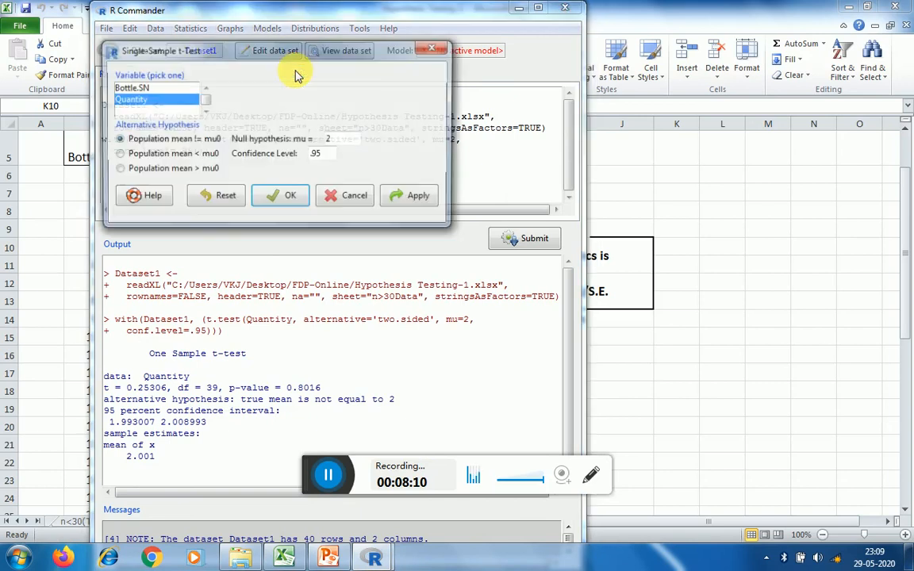
pyautogui.click(152, 172)
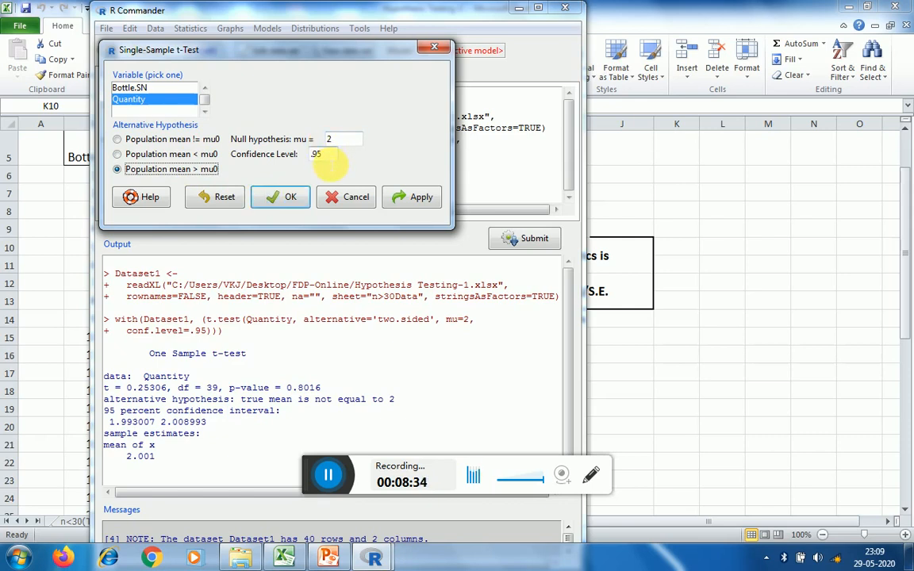
pyautogui.click(289, 200)
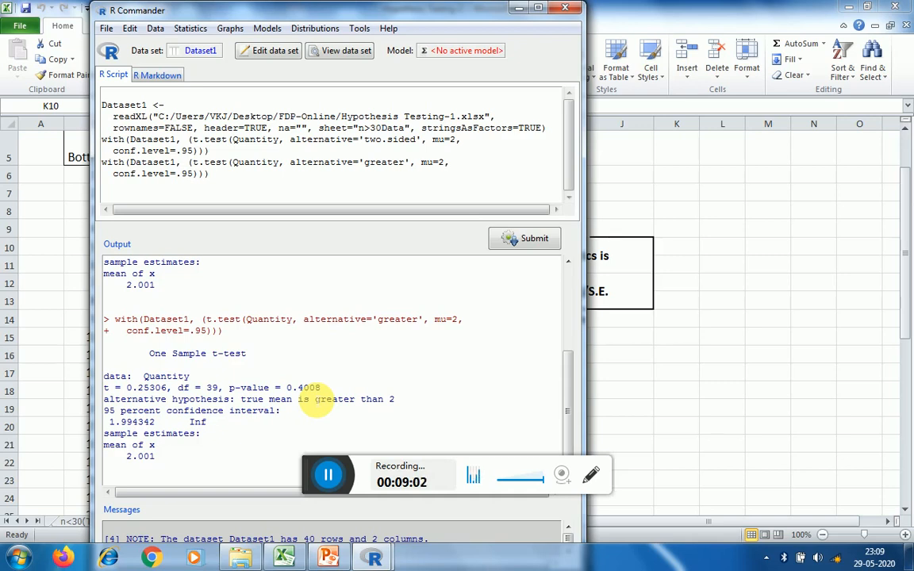
# Run the single-sample t-test on Quantity with alternative Population mean < mu0 and a confidence level of .99.
pyautogui.click(192, 28)
pyautogui.moveTo(218, 73)
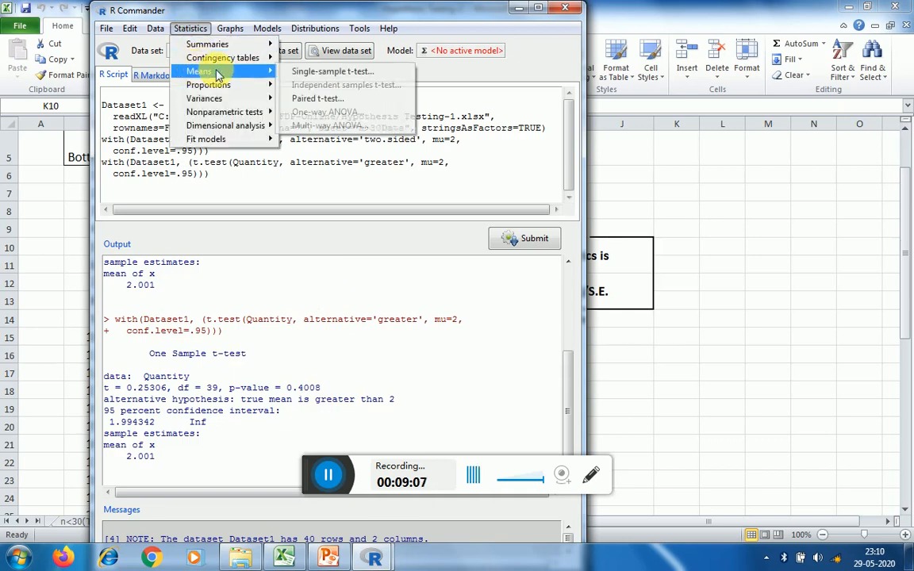
pyautogui.click(270, 71)
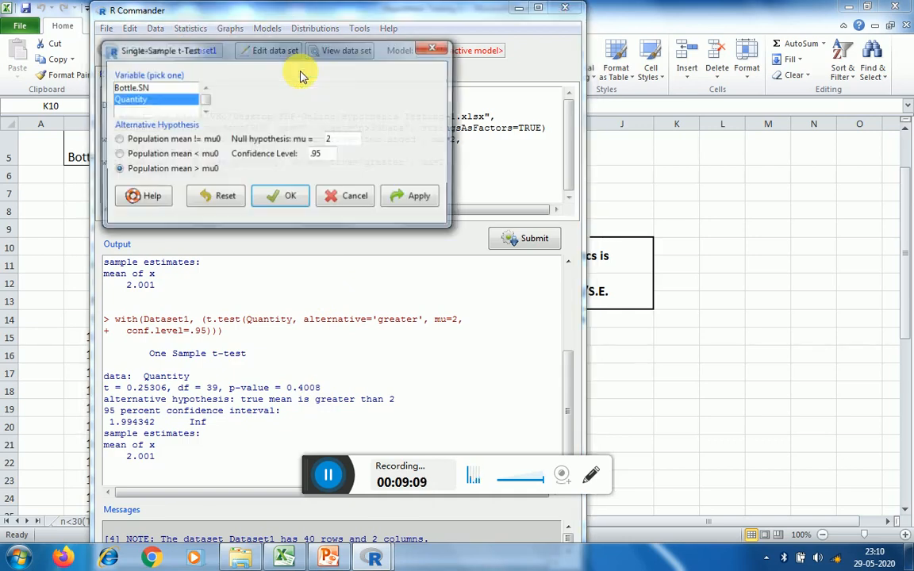
pyautogui.click(321, 155)
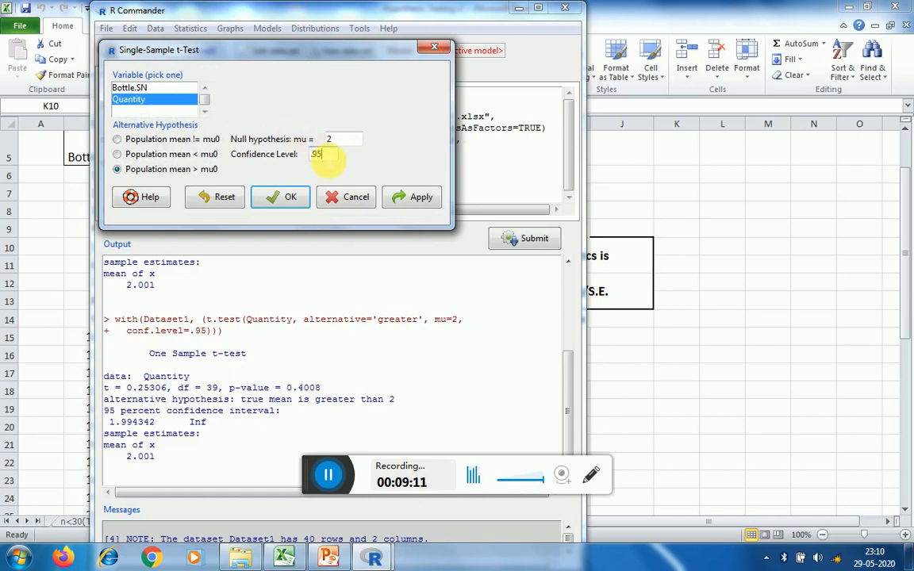
pyautogui.write('9')
pyautogui.click(117, 154)
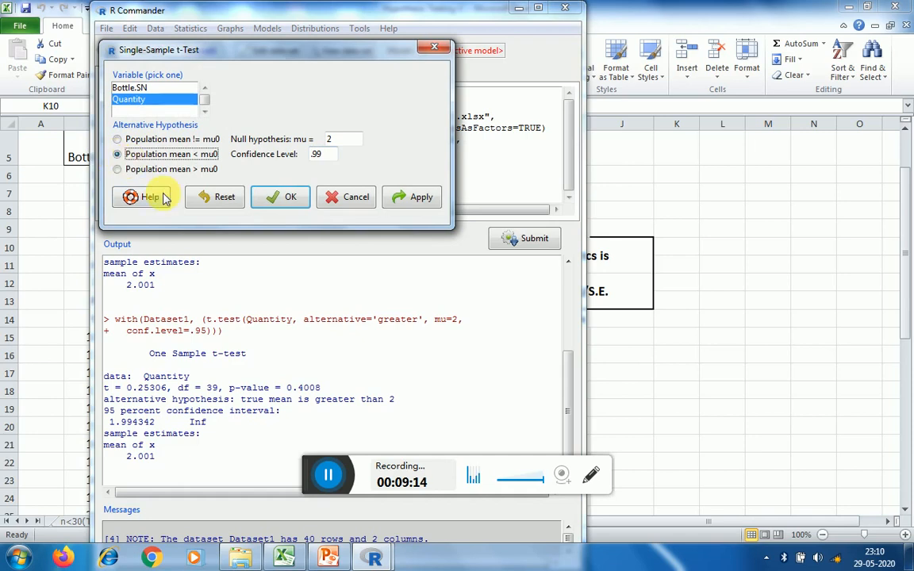
pyautogui.click(299, 206)
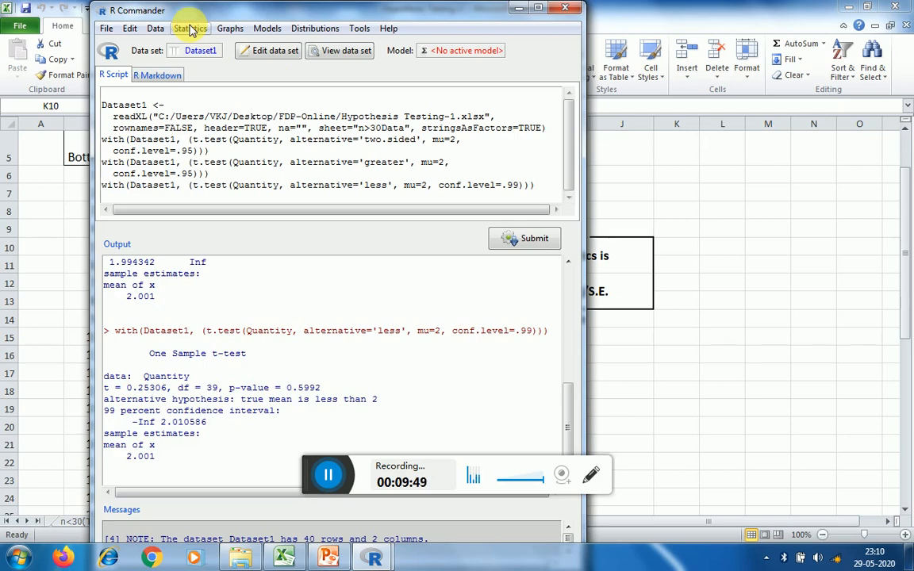
pyautogui.click(192, 29)
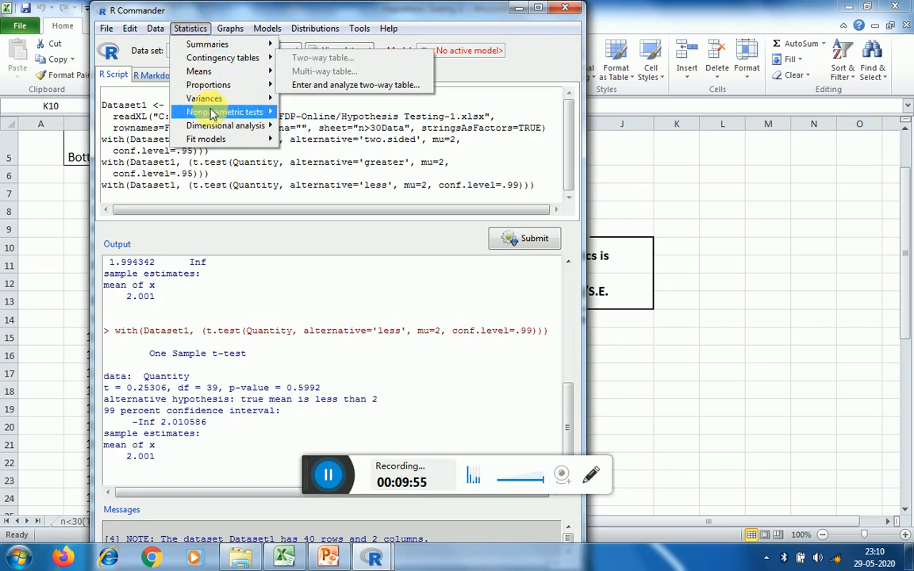
pyautogui.moveTo(213, 114)
pyautogui.moveTo(216, 90)
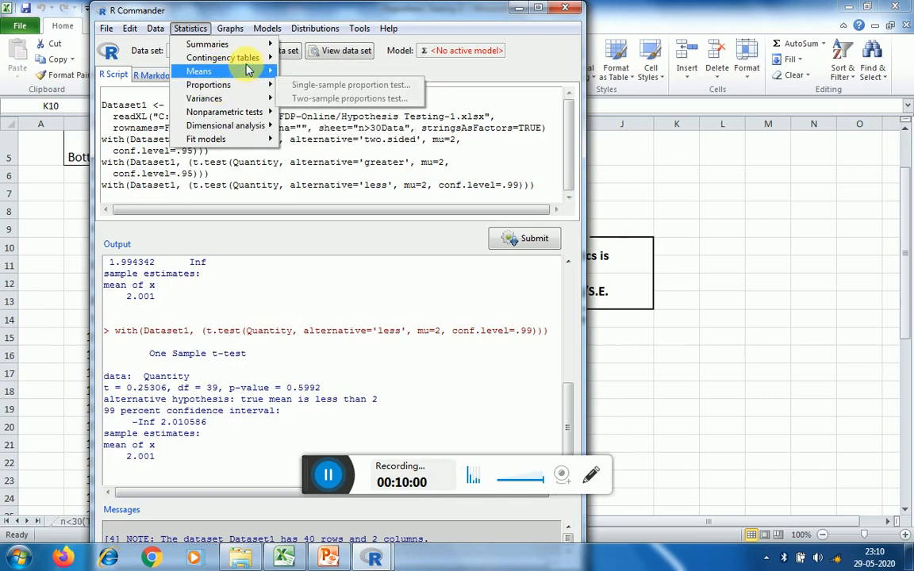
pyautogui.moveTo(208, 139)
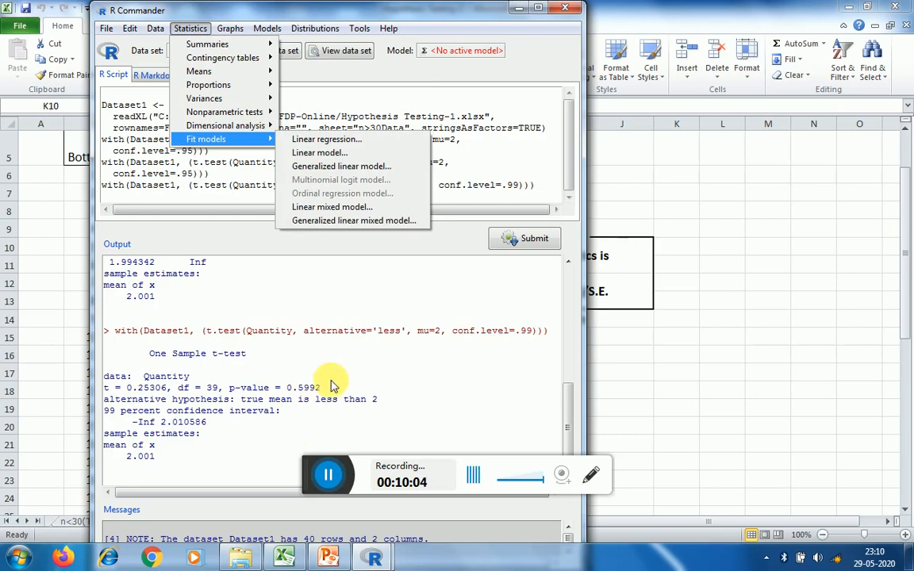
pyautogui.click(273, 269)
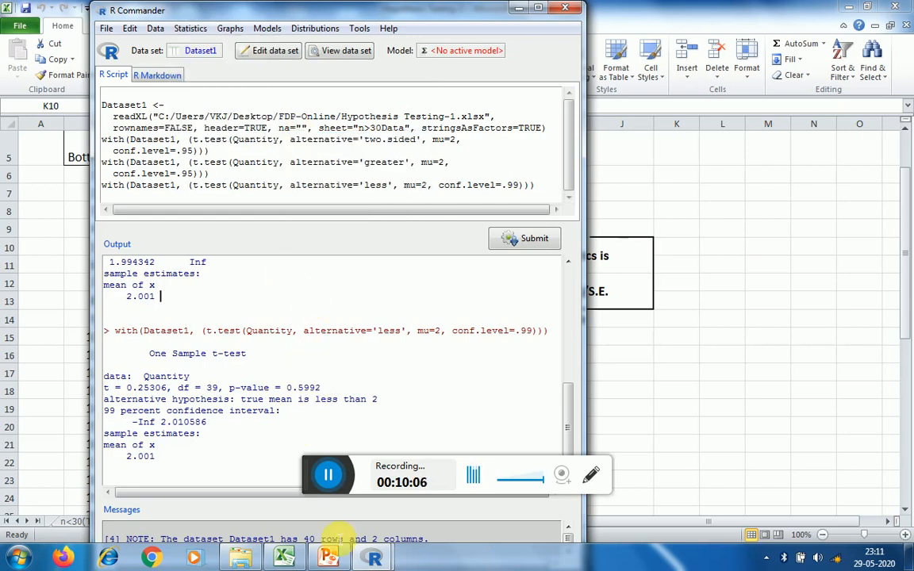
# Switch to Excel and examine the two-brand electric iron problem and its hypotheses on the n>30(T) sheet.
pyautogui.click(284, 557)
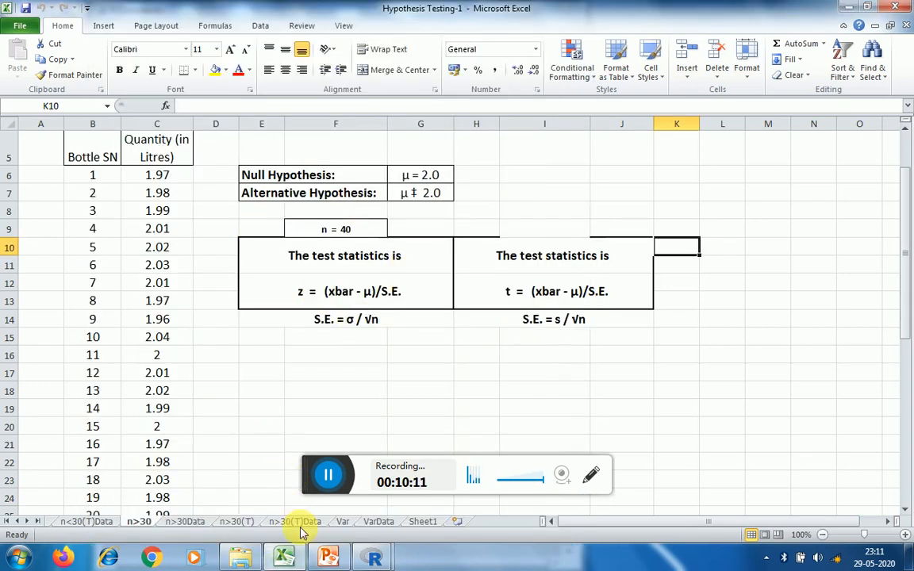
pyautogui.click(237, 523)
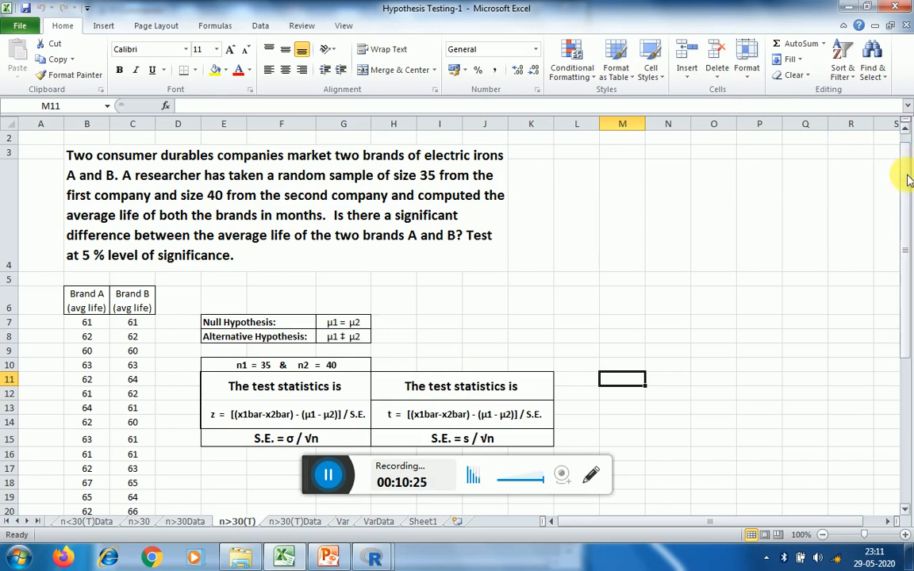
pyautogui.moveTo(908, 179); pyautogui.dragTo(906, 218)
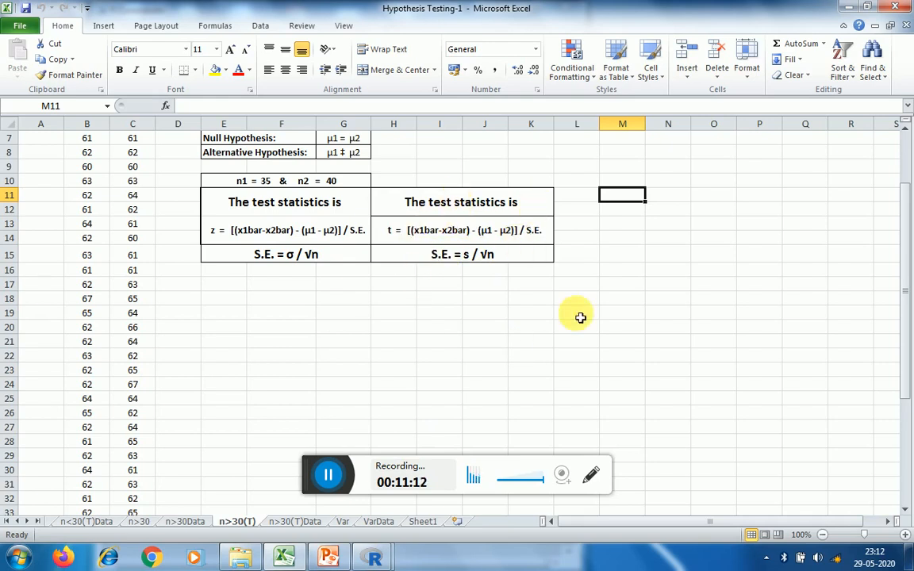
# Switch to R Commander and import the n>30(T)Data table from the Hypothesis Testing-1 Excel workbook as Dataset2.
pyautogui.click(358, 556)
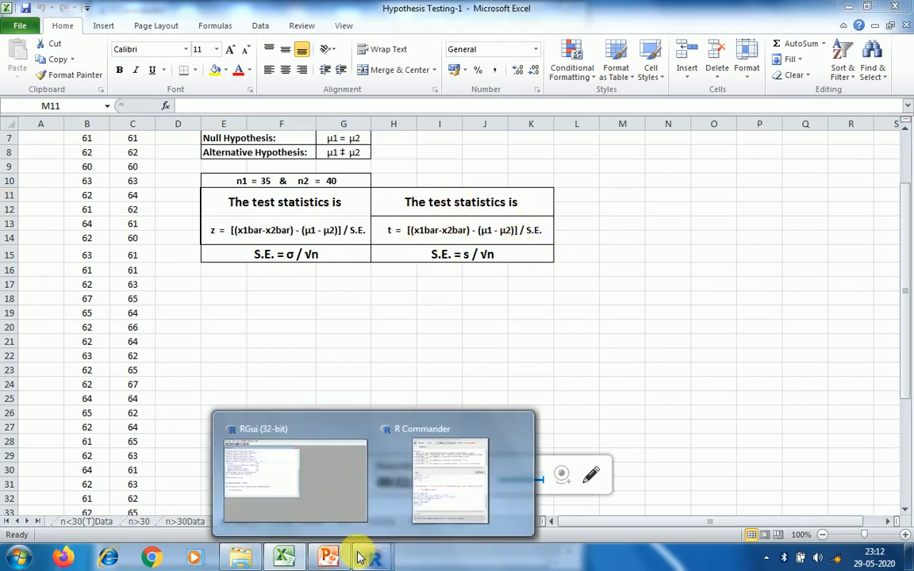
pyautogui.click(402, 506)
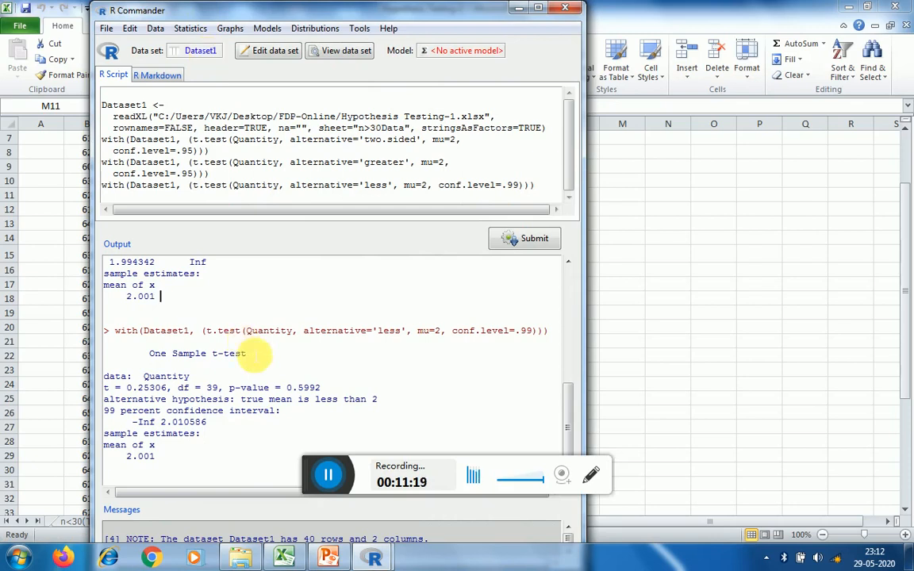
pyautogui.click(157, 29)
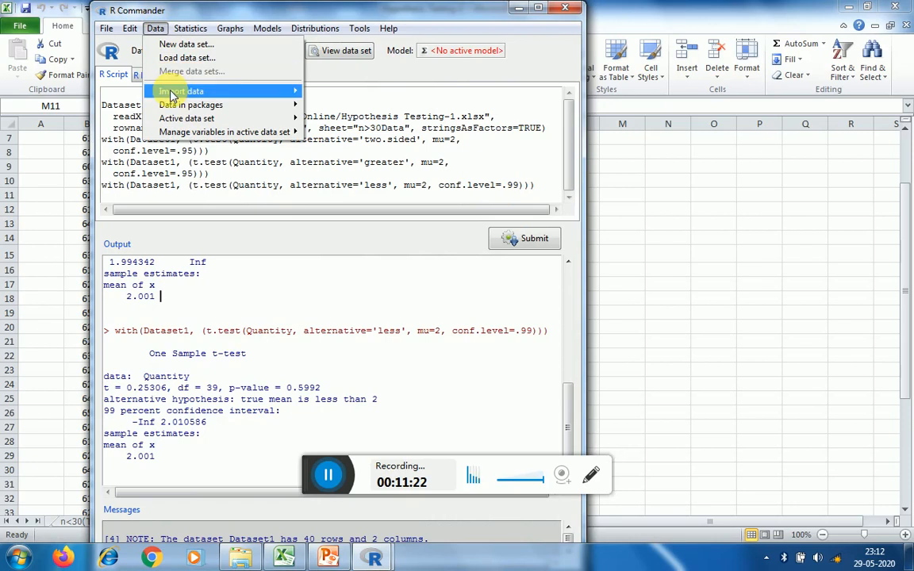
pyautogui.moveTo(230, 94)
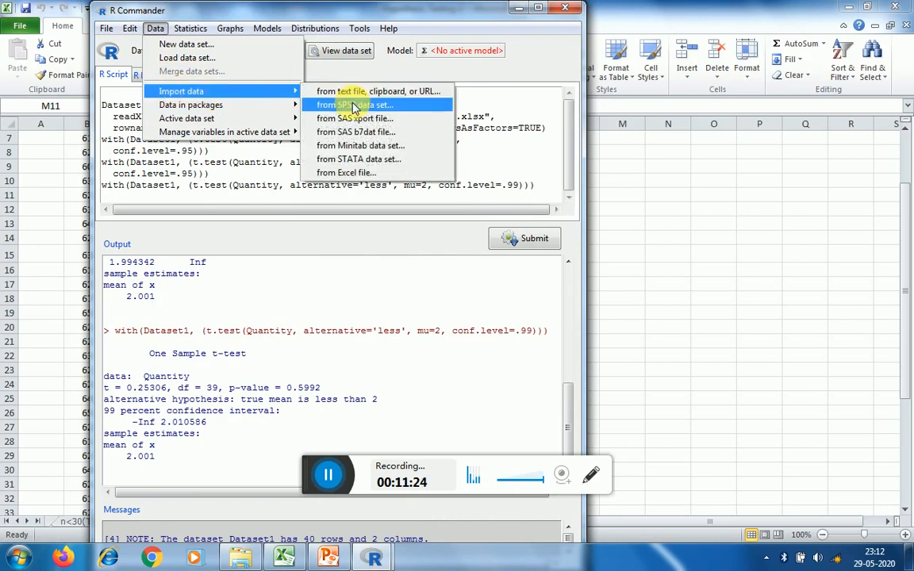
pyautogui.click(345, 174)
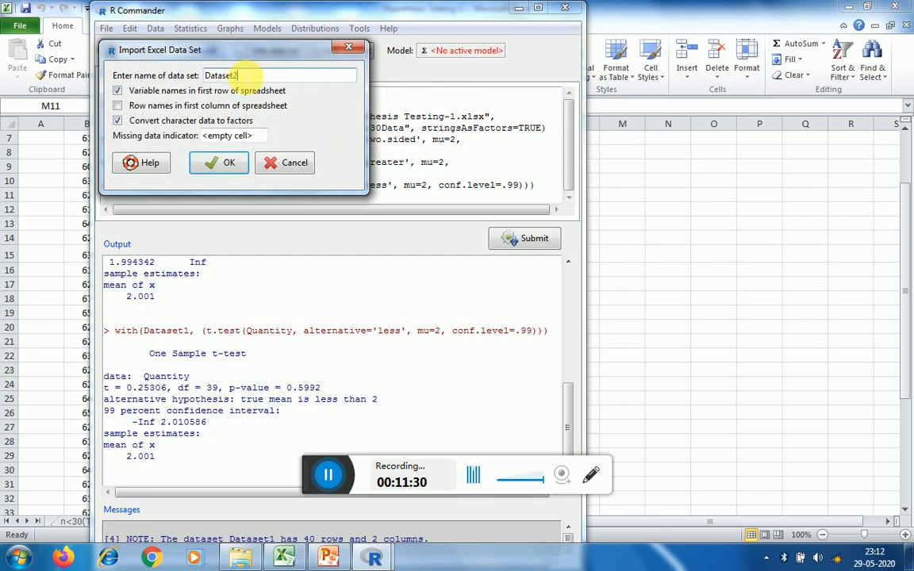
pyautogui.write('2')
pyautogui.click(225, 160)
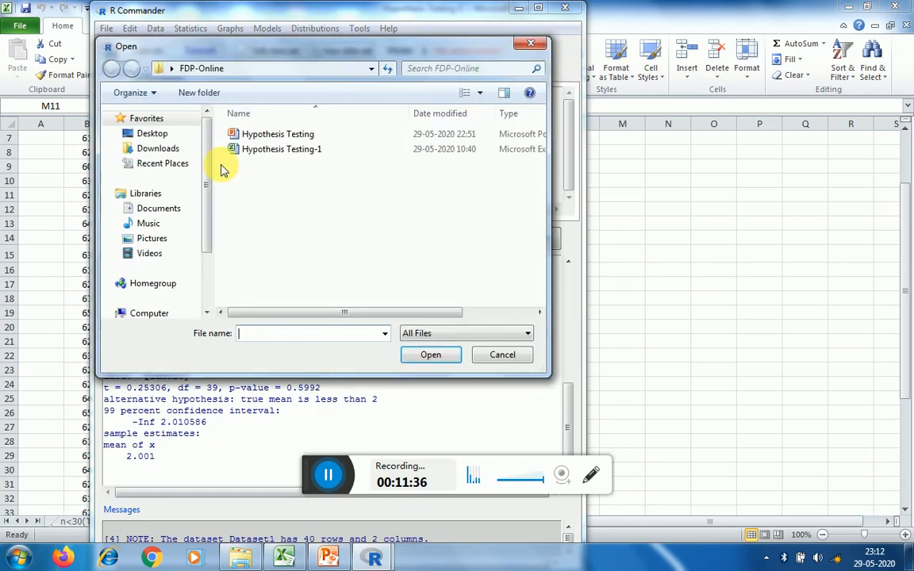
pyautogui.doubleClick(258, 149)
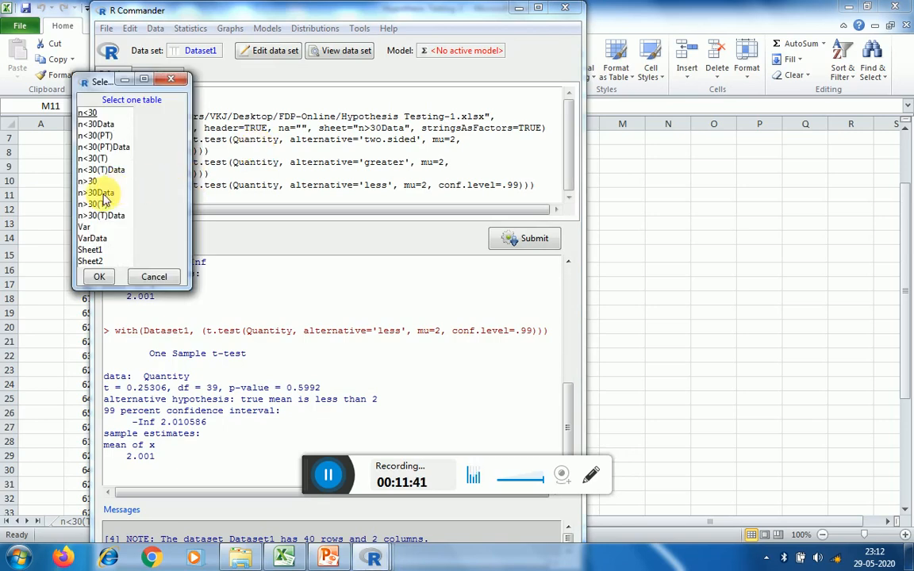
pyautogui.click(101, 216)
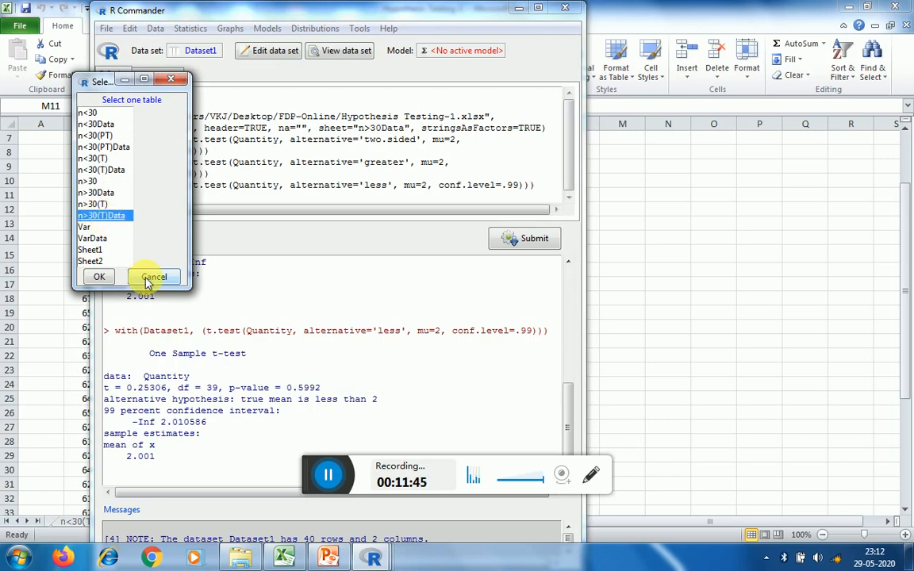
pyautogui.click(100, 278)
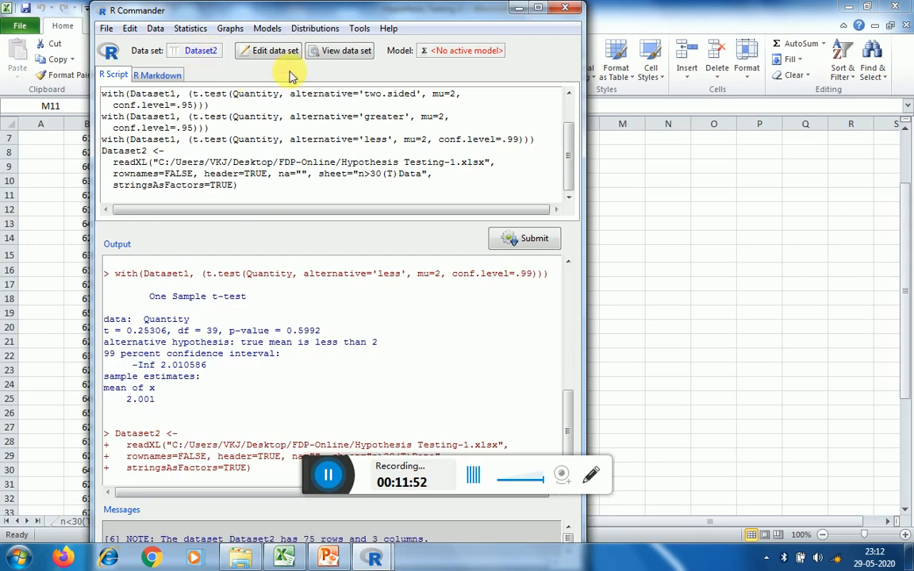
# View the rows of Dataset2 to examine its Brand and AvgLife columns.
pyautogui.click(347, 51)
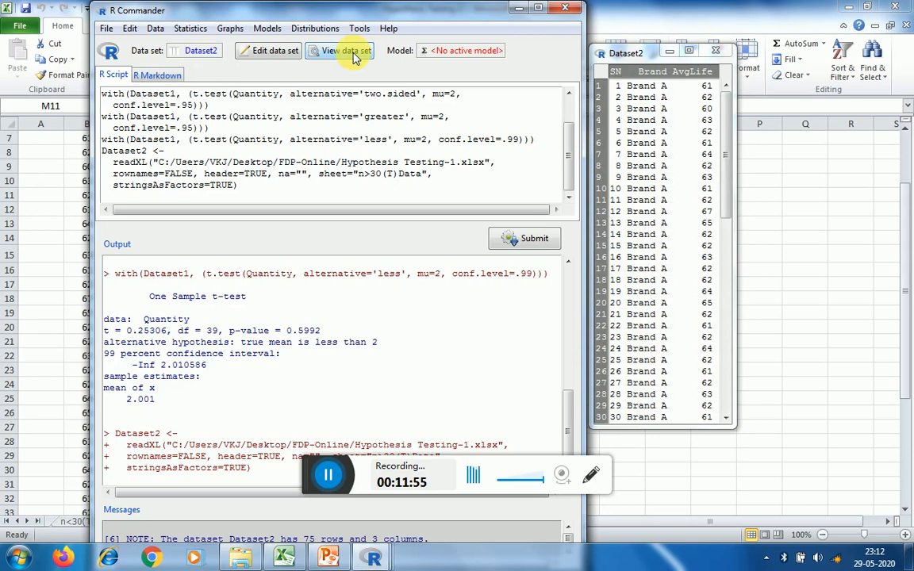
pyautogui.click(727, 120)
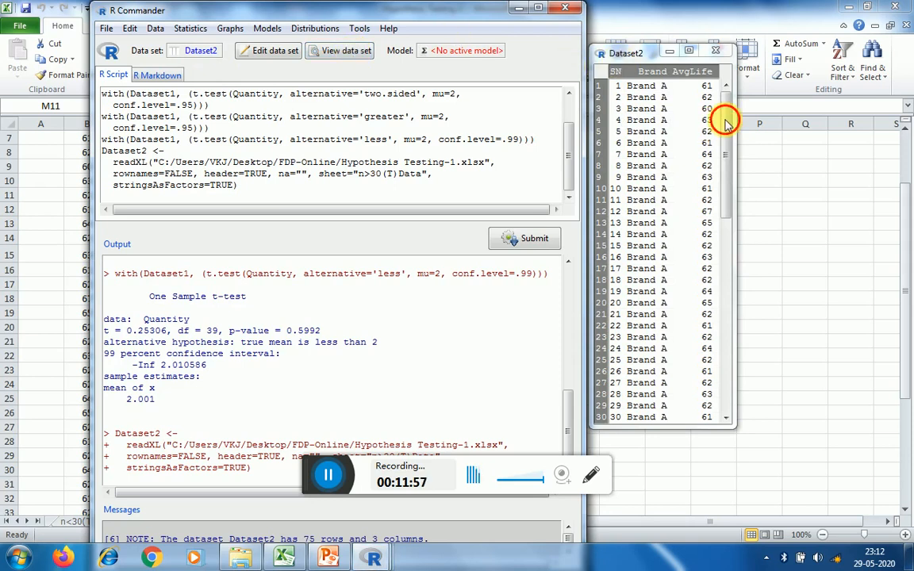
pyautogui.moveTo(727, 121); pyautogui.dragTo(728, 69)
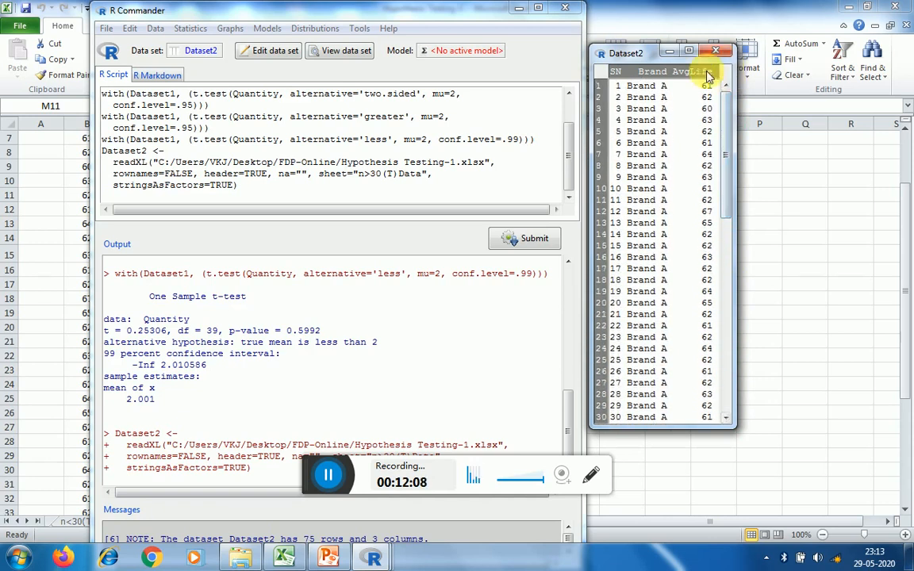
# Return to Excel and reread the electric iron problem statement, sample sizes and test statistics.
pyautogui.click(282, 558)
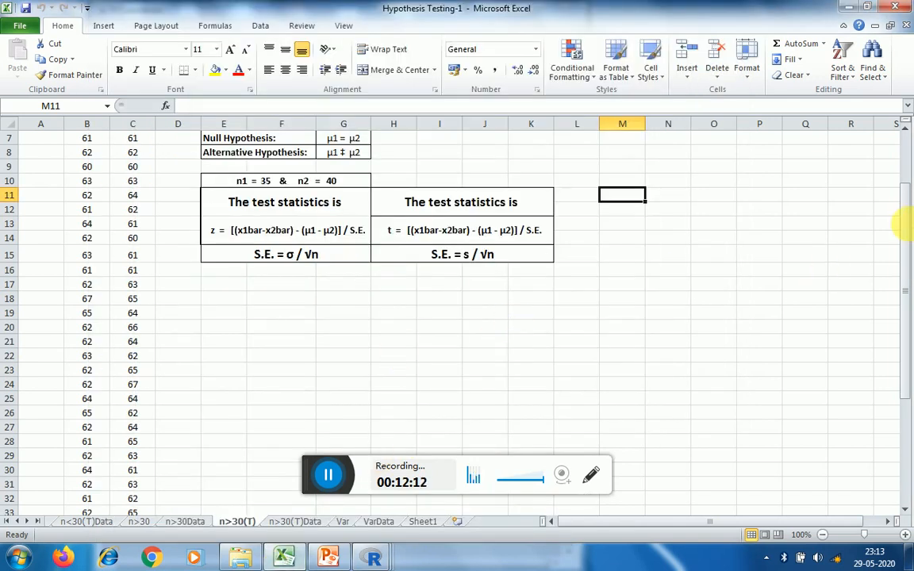
pyautogui.moveTo(910, 229); pyautogui.dragTo(900, 126)
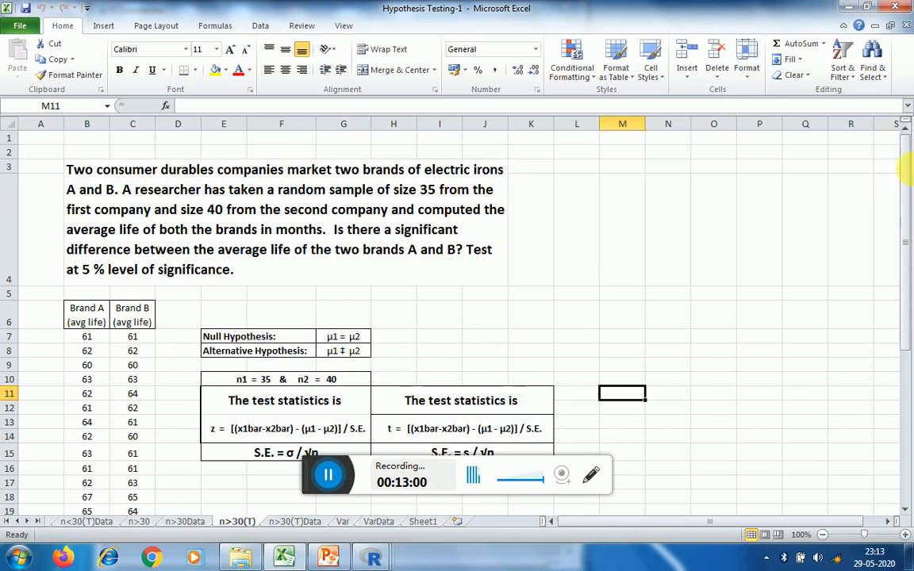
pyautogui.moveTo(904, 175)
pyautogui.mouseDown()
pyautogui.moveTo(910, 206)
pyautogui.moveTo(910, 189)
pyautogui.mouseUp()
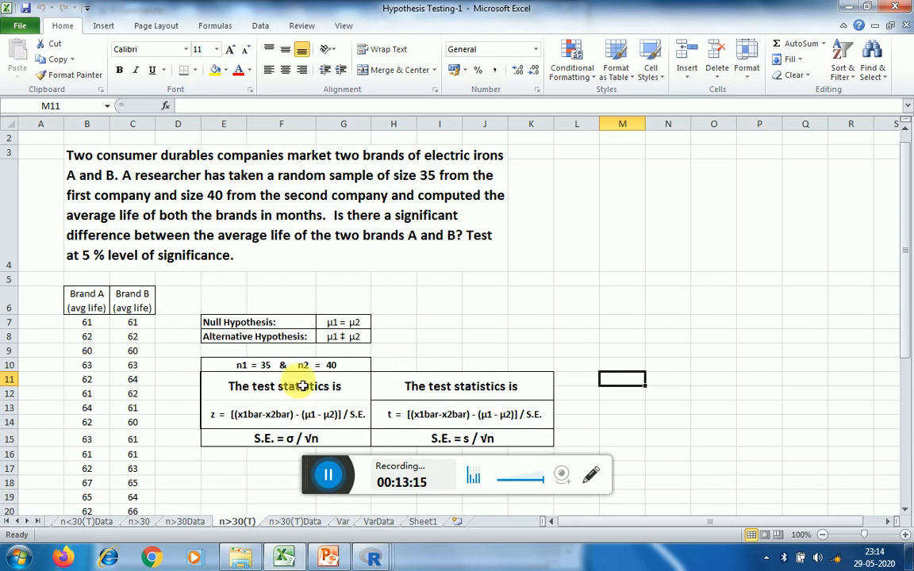
# Look over the brand data on the n>30(T)Data sheet, and switch to R Commander to close the Dataset2 viewer.
pyautogui.moveTo(900, 239); pyautogui.dragTo(900, 254)
pyautogui.click(287, 521)
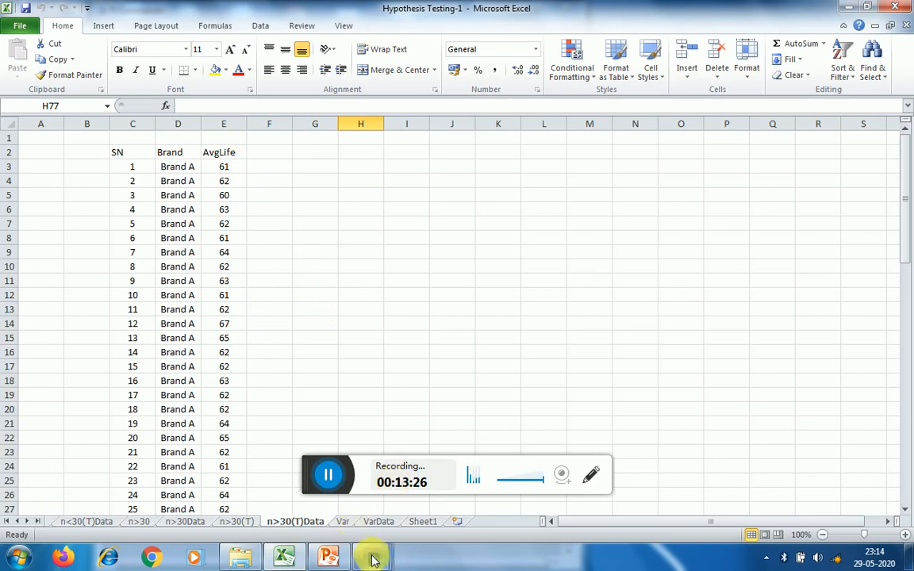
pyautogui.moveTo(373, 559)
pyautogui.click(373, 490)
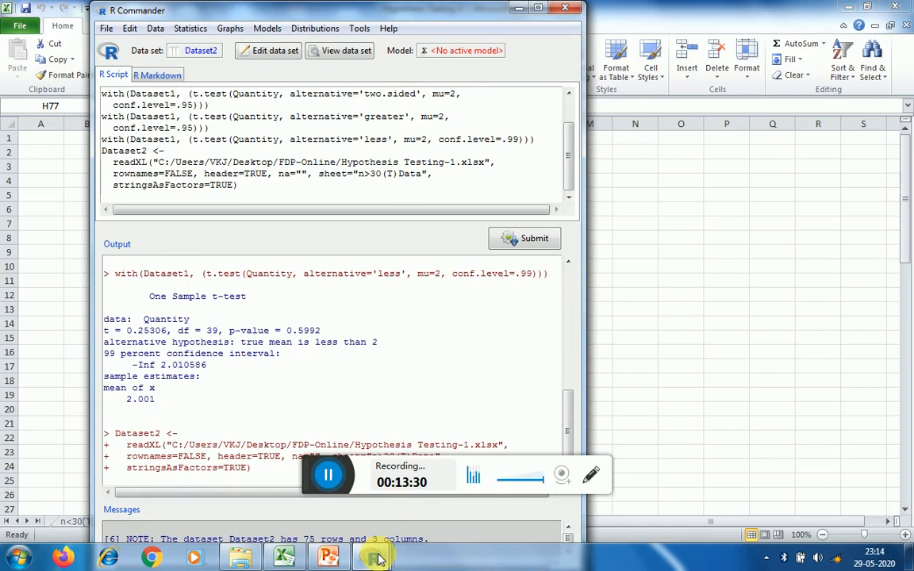
pyautogui.moveTo(377, 560)
pyautogui.click(530, 445)
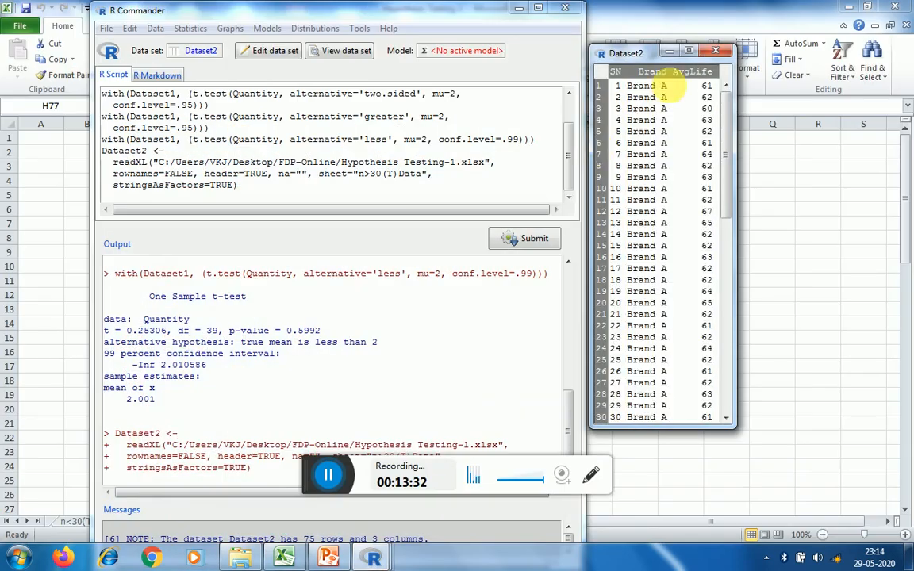
pyautogui.click(722, 51)
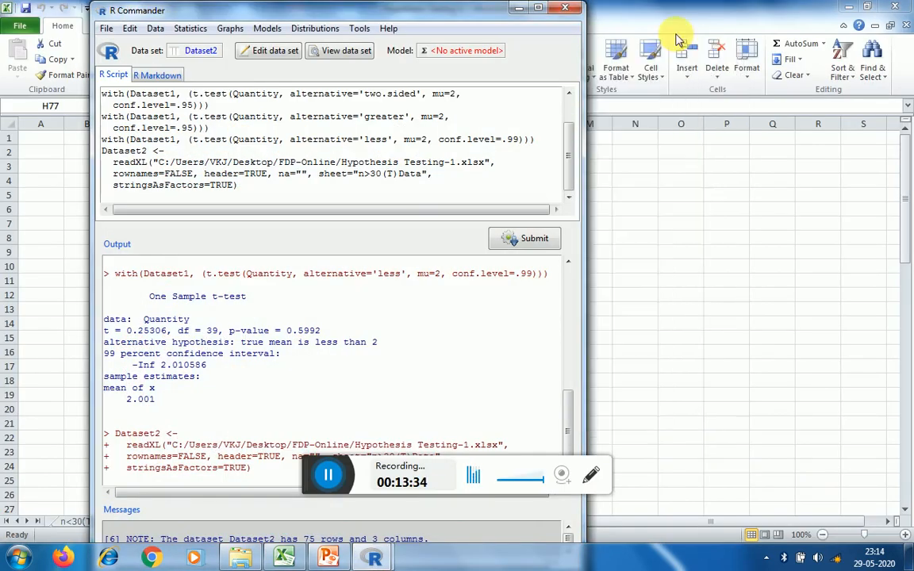
# Start an independent samples t-test with Brand as the groups and AvgLife as the response variable, and show its options.
pyautogui.click(189, 30)
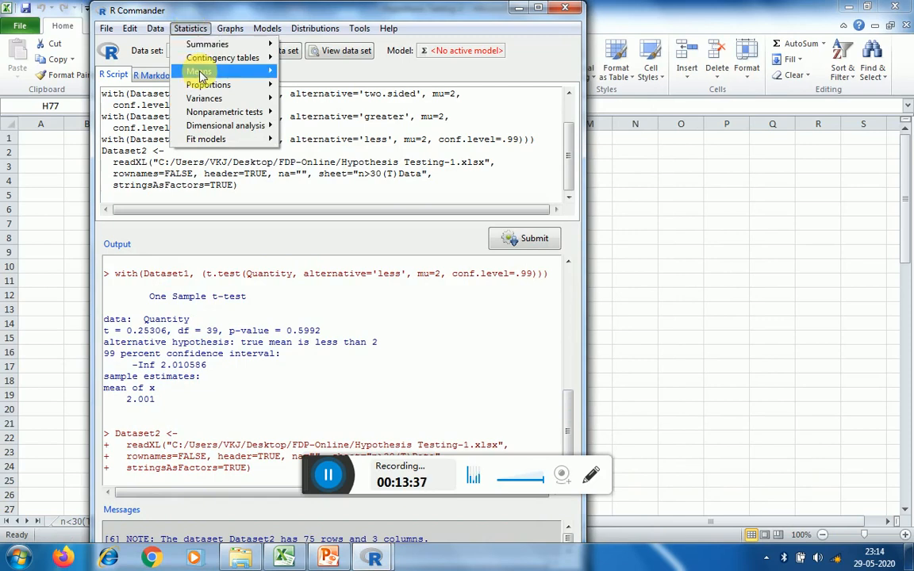
pyautogui.moveTo(201, 73)
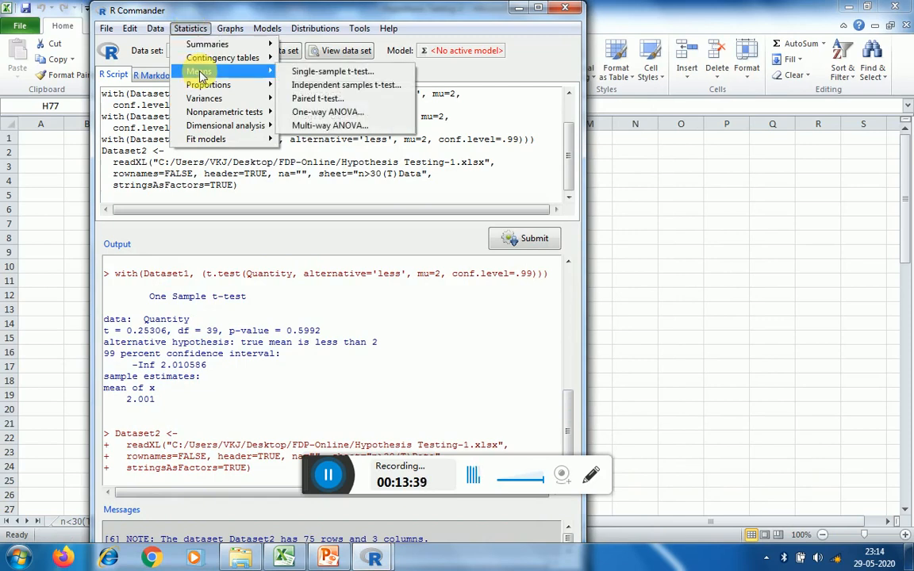
pyautogui.click(321, 85)
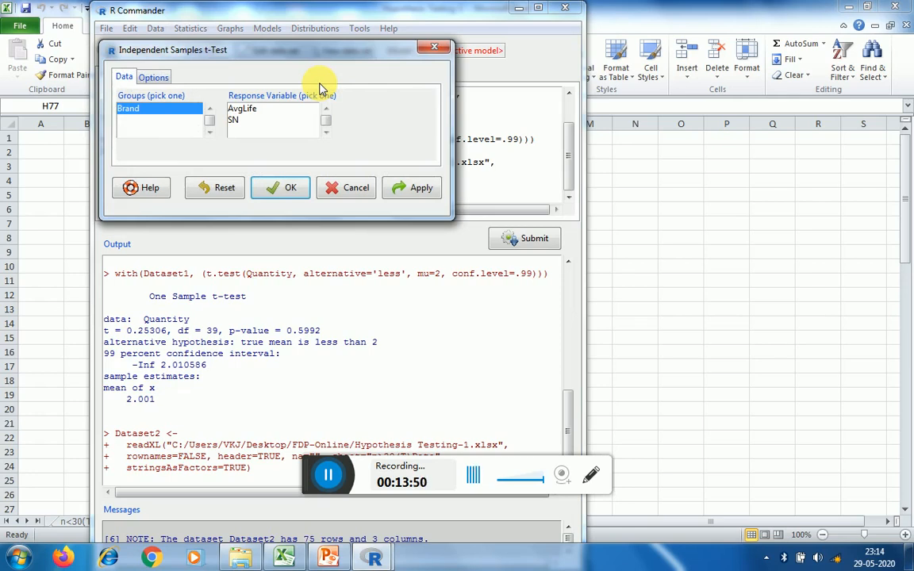
pyautogui.click(257, 111)
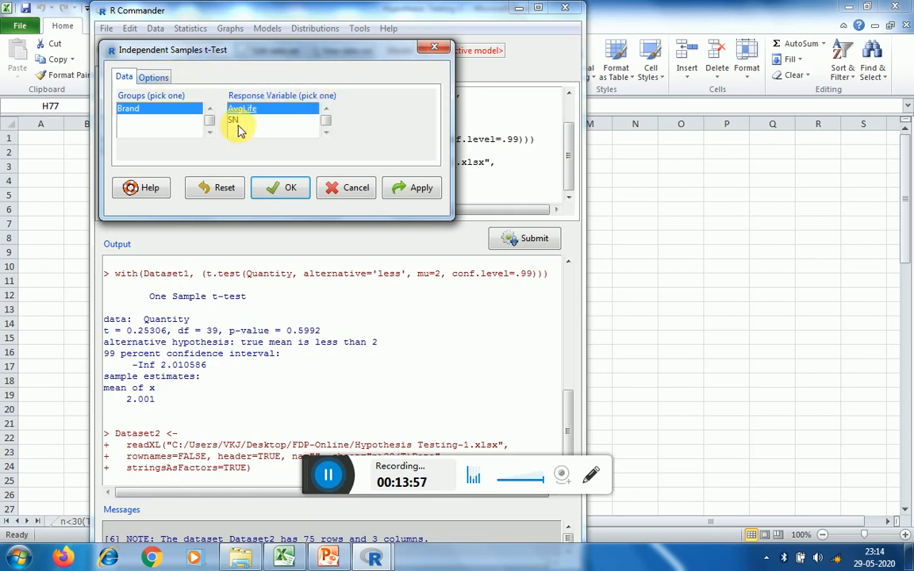
pyautogui.click(150, 78)
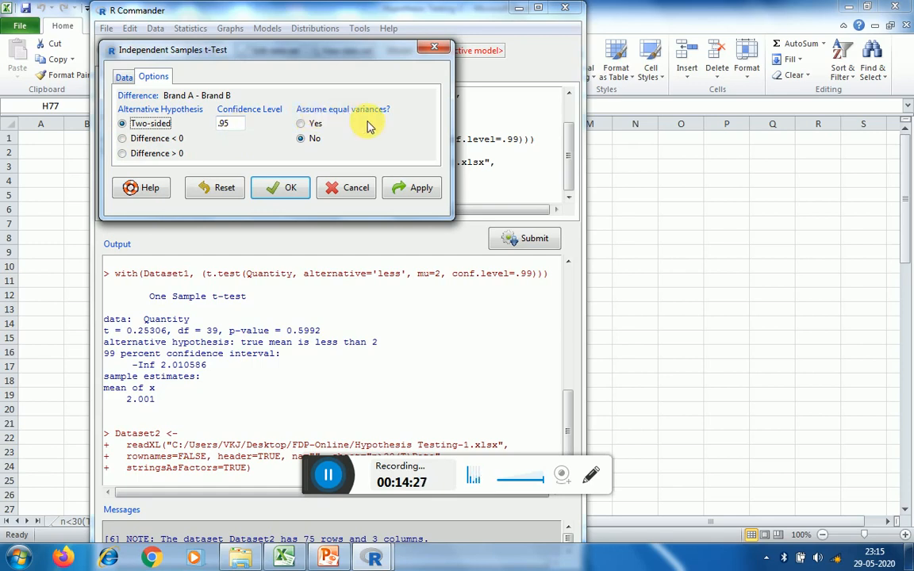
# Switch to Excel to recheck the iron problem on n>30(T) and its data sheet, and return to R Commander's t-test dialog.
pyautogui.click(665, 216)
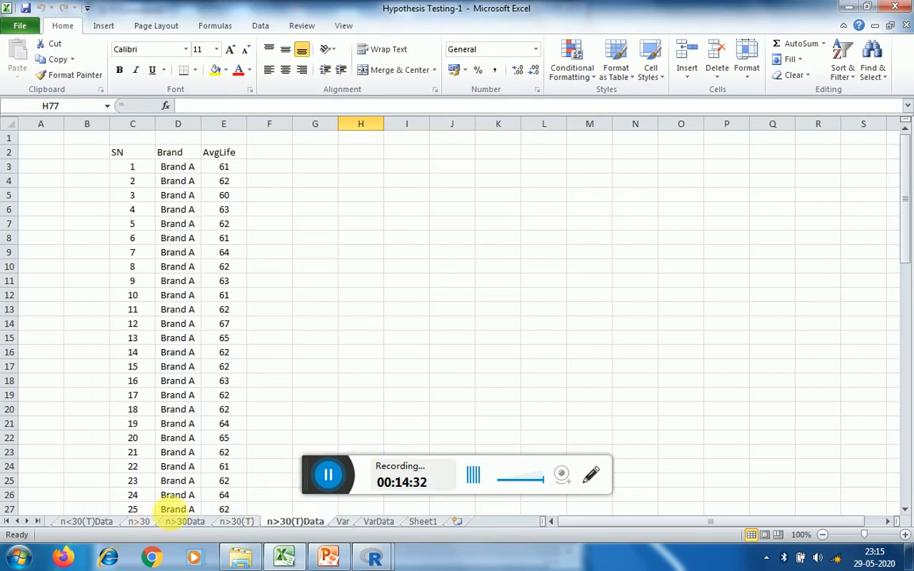
pyautogui.click(235, 523)
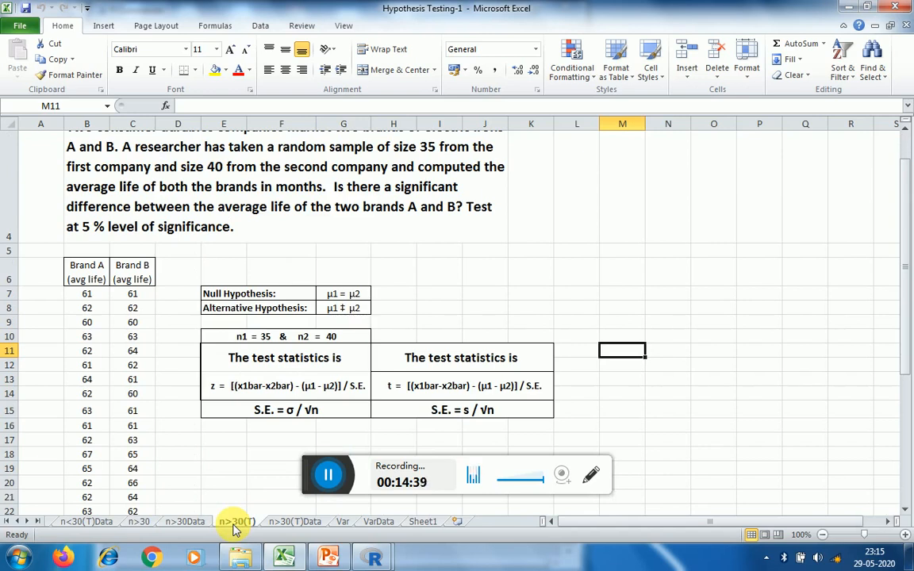
pyautogui.click(315, 521)
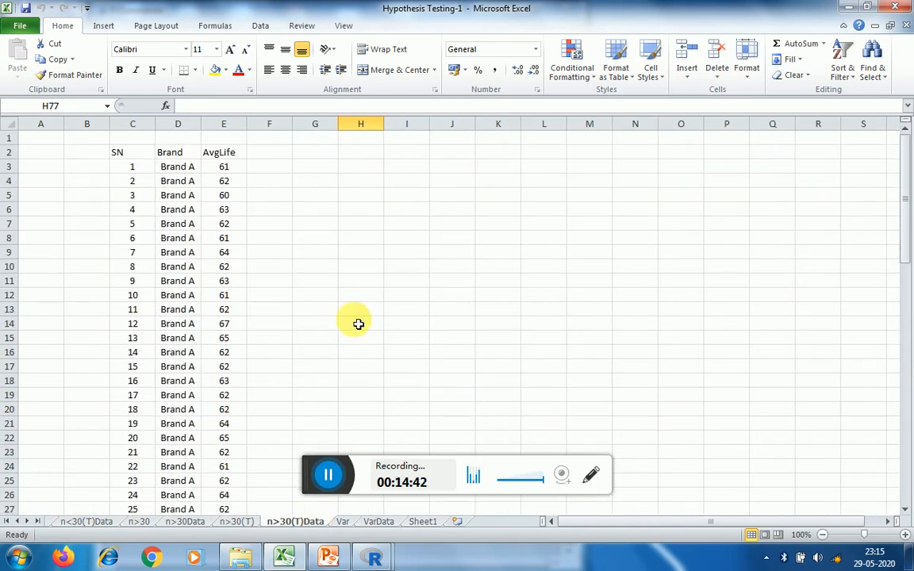
pyautogui.moveTo(378, 562)
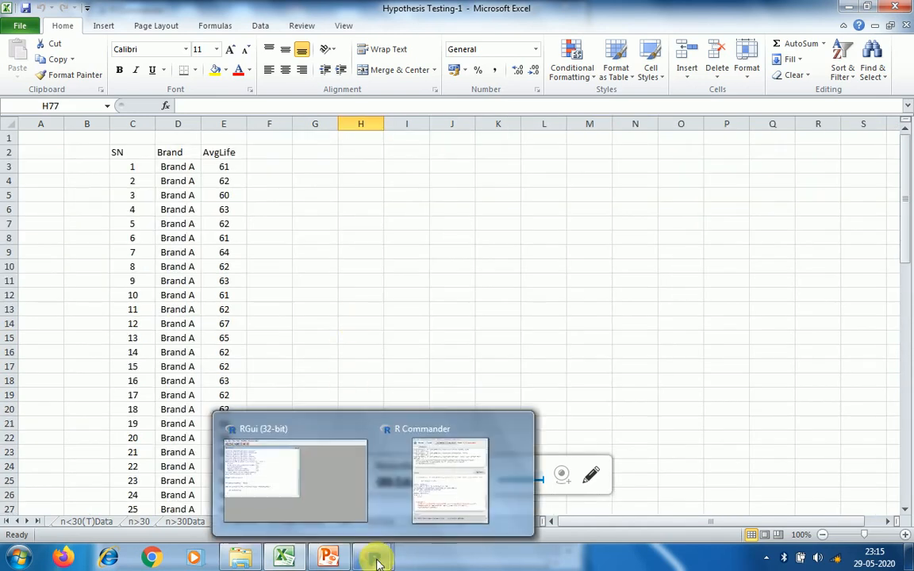
pyautogui.click(418, 469)
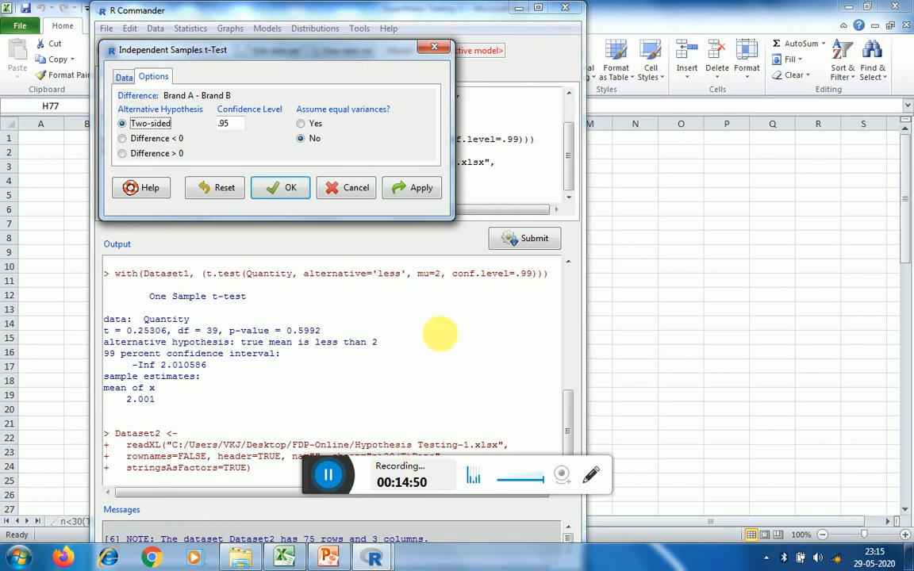
# Run the two-sided test at the .95 confidence level without assuming equal variances.
pyautogui.click(302, 125)
pyautogui.click(302, 139)
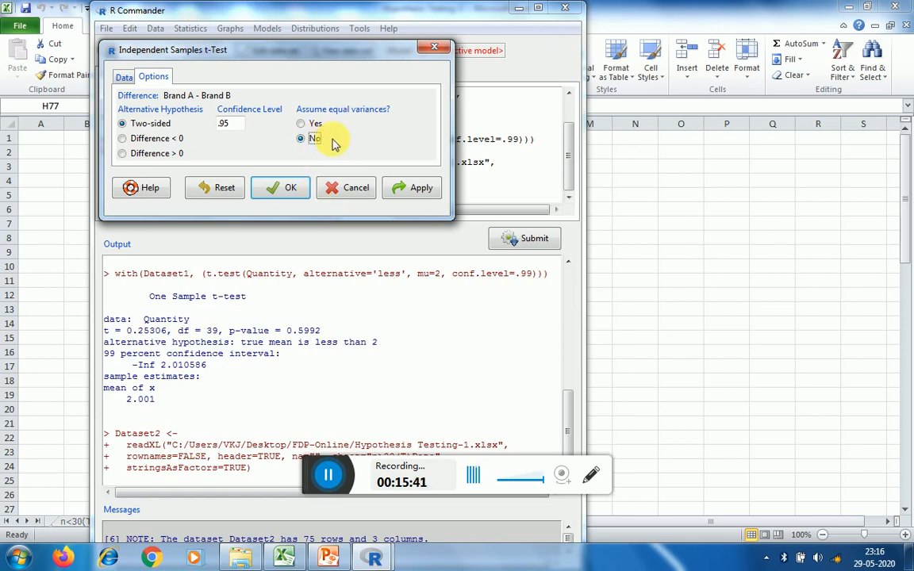
pyautogui.click(288, 189)
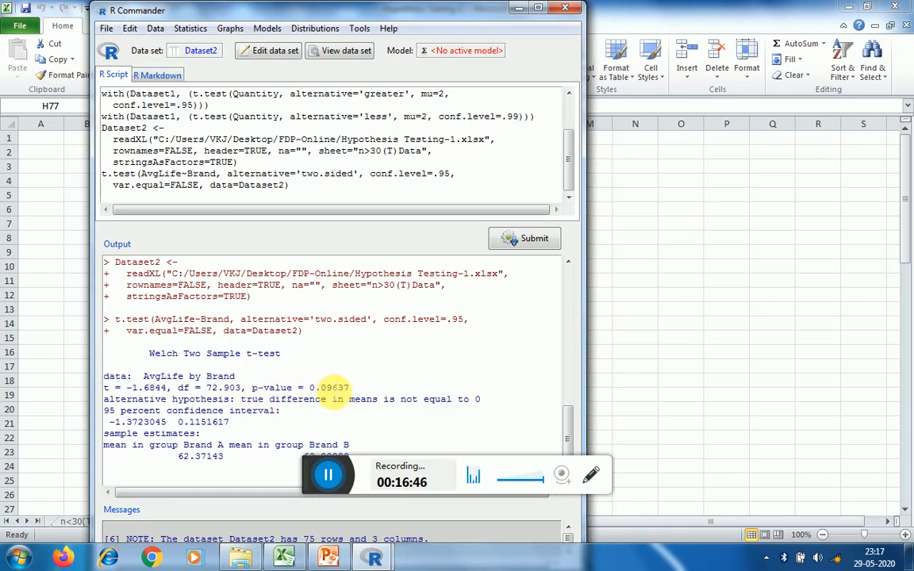
# Rerun the two-sided independent samples t-test of AvgLife by Brand with the confidence level set to .90.
pyautogui.click(191, 31)
pyautogui.moveTo(212, 73)
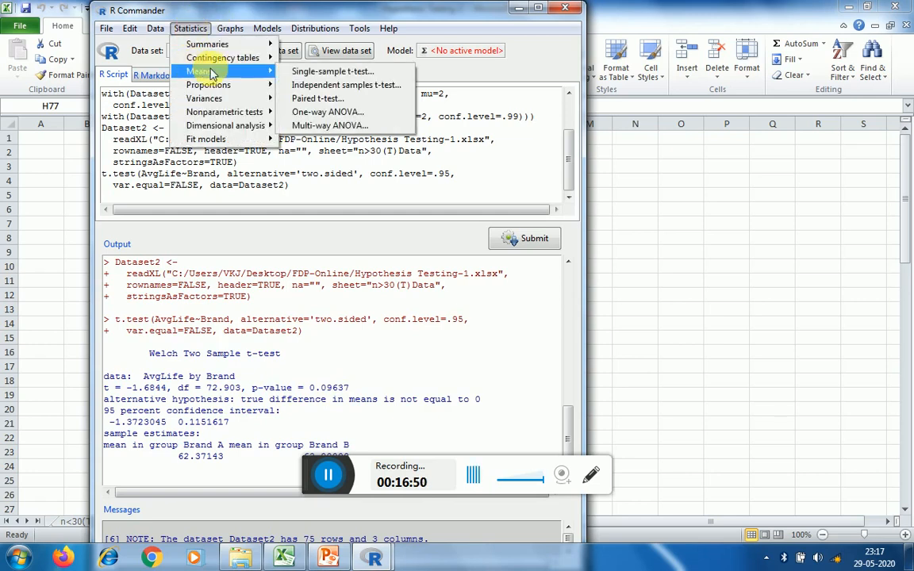
pyautogui.click(305, 83)
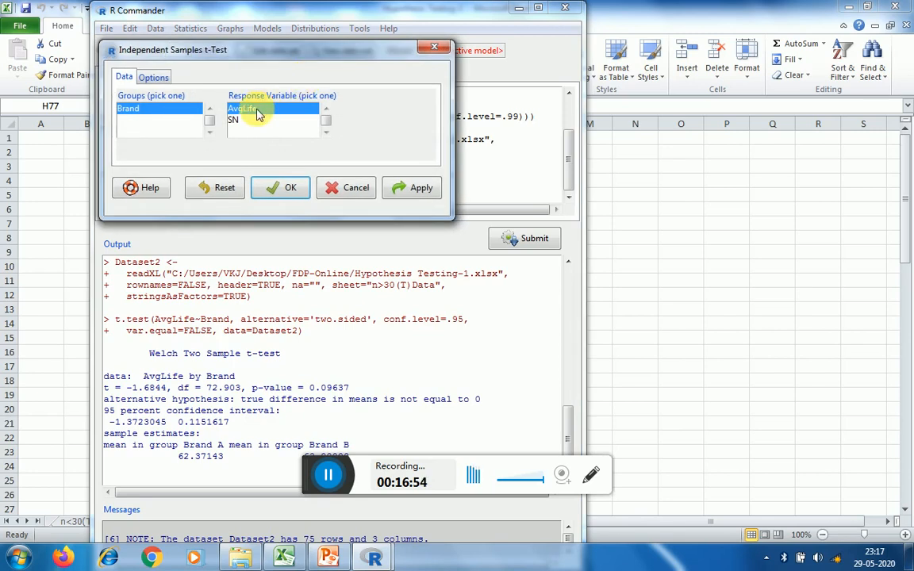
pyautogui.click(158, 77)
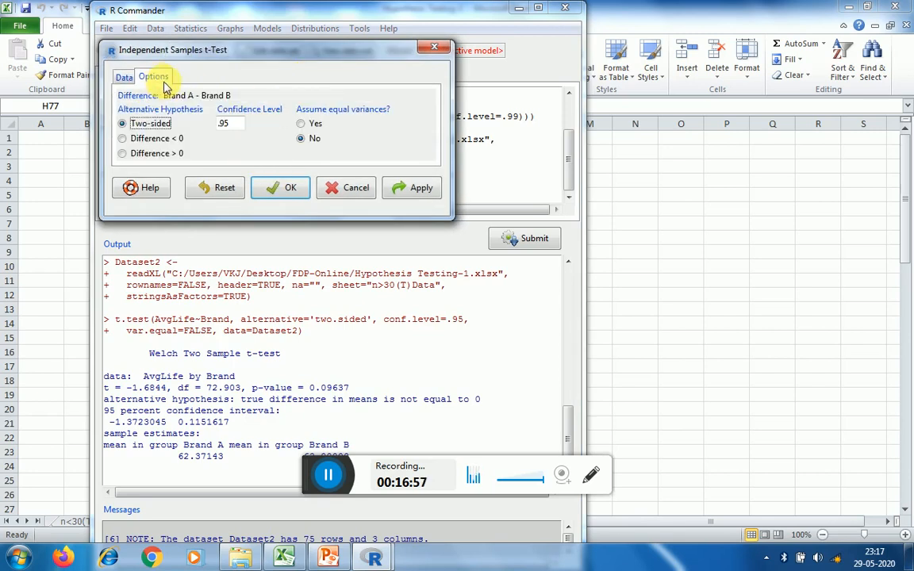
pyautogui.click(230, 124)
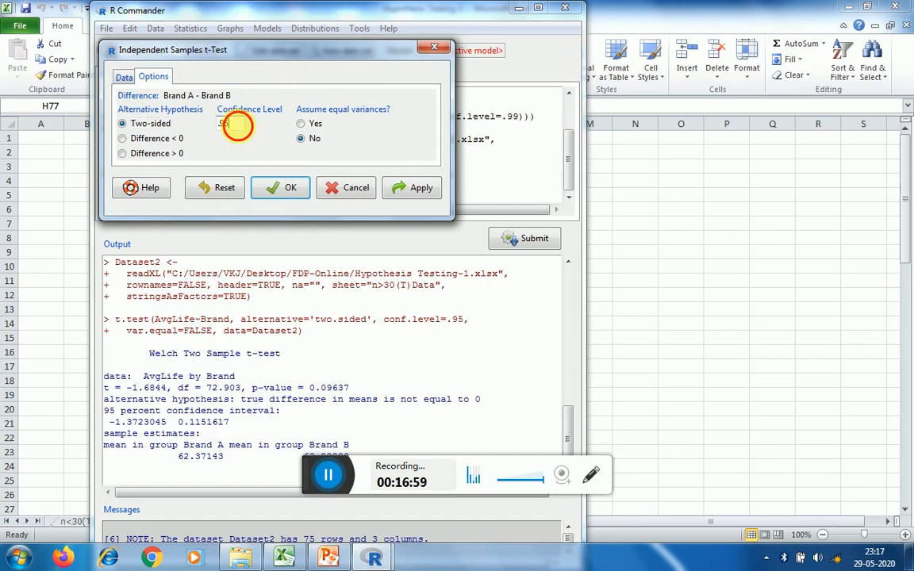
pyautogui.press('BackSpace')
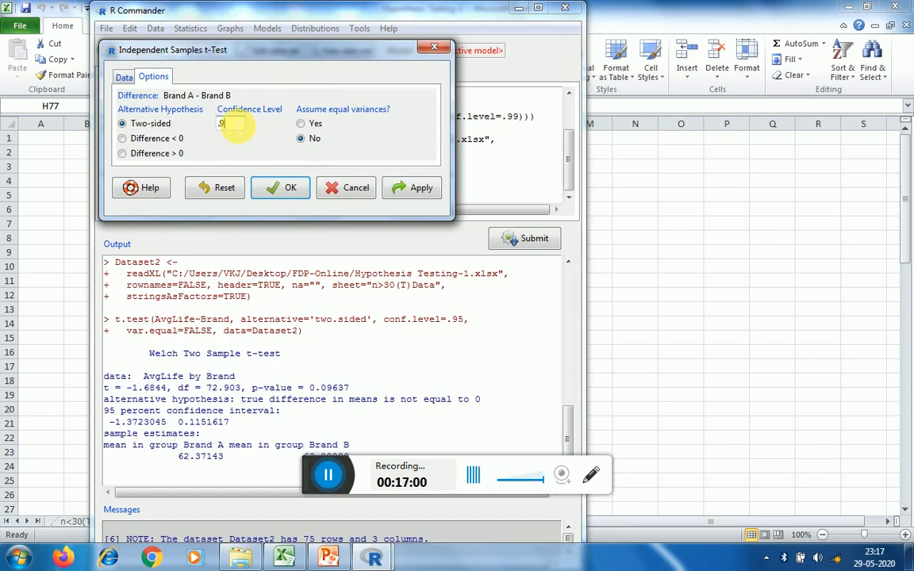
pyautogui.write('0')
pyautogui.click(281, 190)
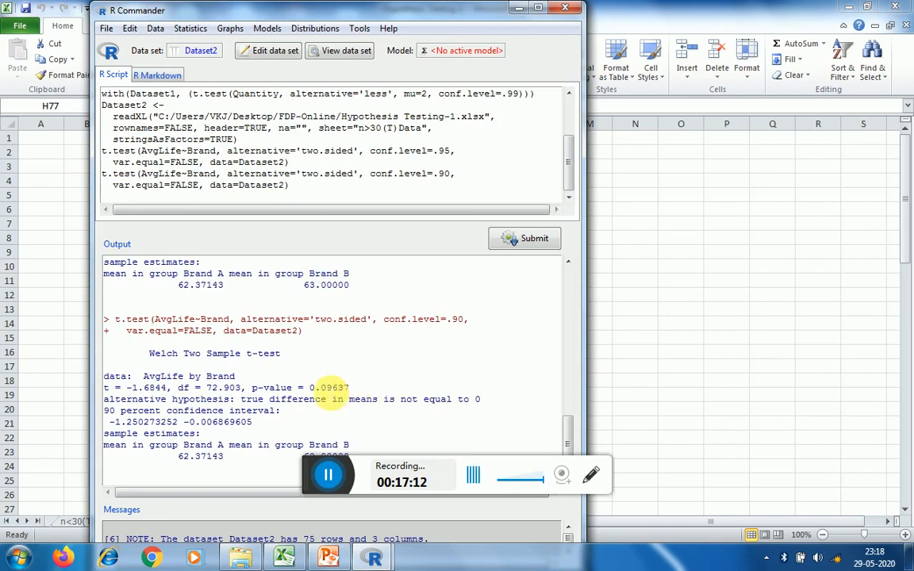
# Examine the p-value and alternative hypothesis in the output of the 90 percent Welch t-test.
pyautogui.click(324, 388)
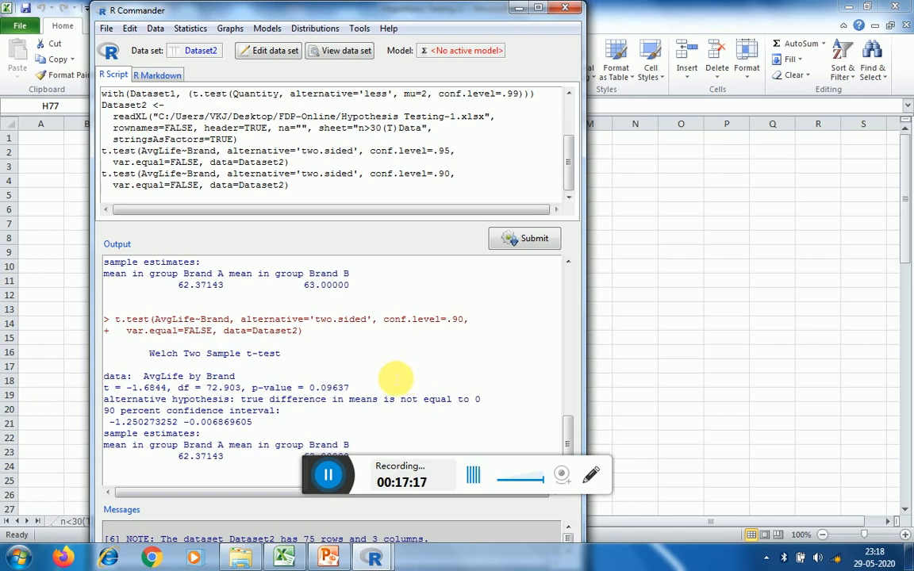
pyautogui.click(326, 388)
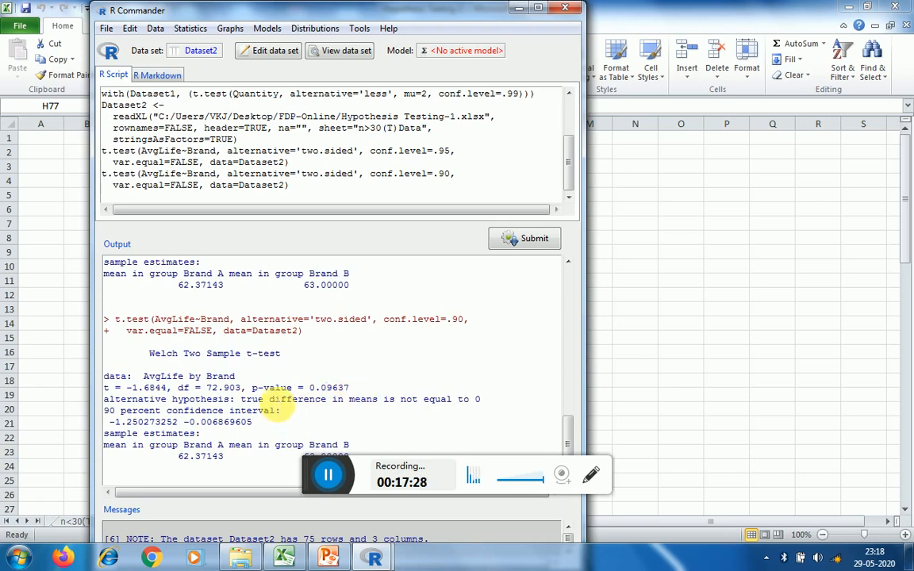
pyautogui.click(270, 400)
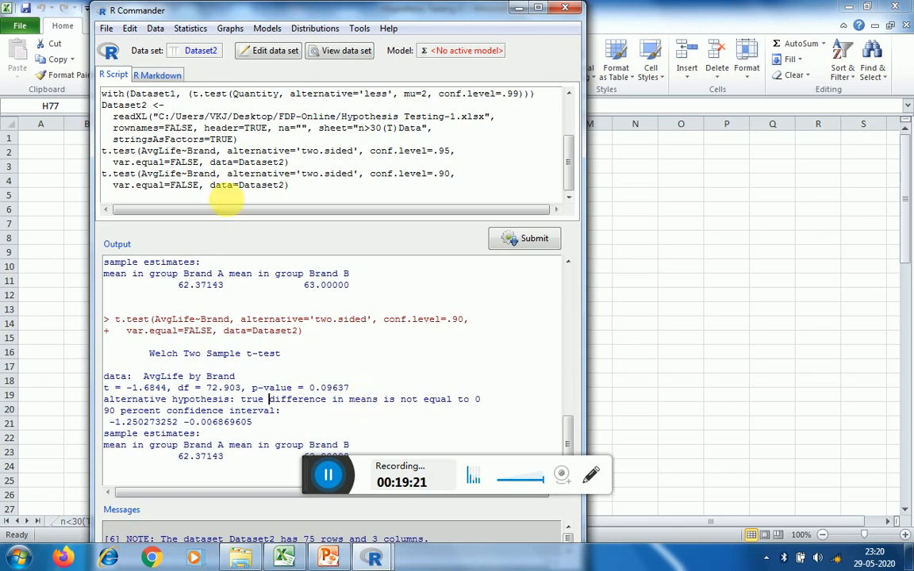
# Rerun the two-sided independent samples t-test of AvgLife by Brand with the confidence level set to .99.
pyautogui.click(200, 29)
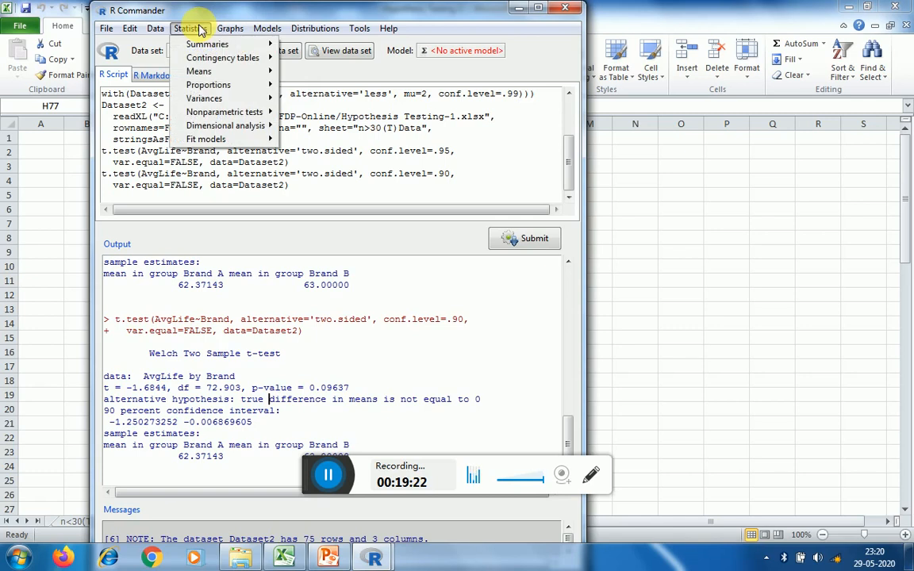
pyautogui.moveTo(211, 74)
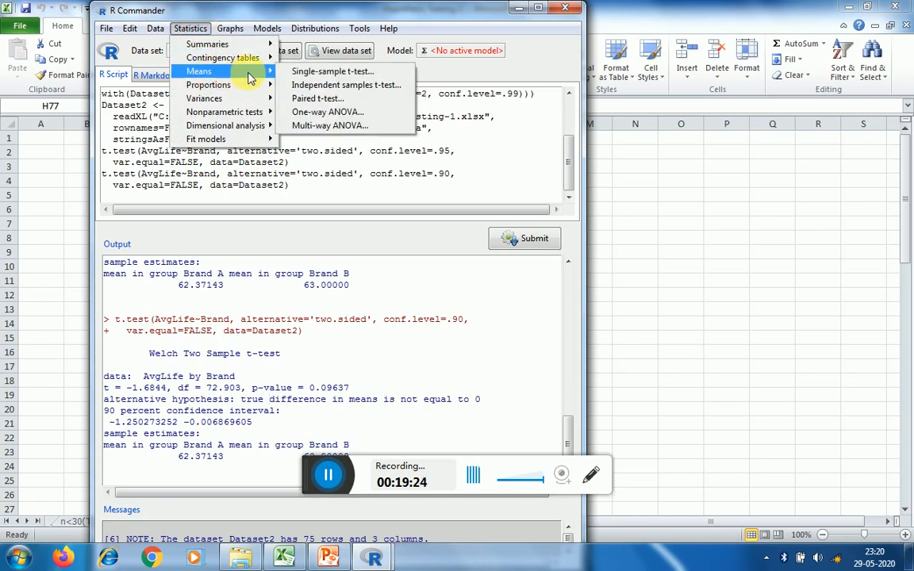
pyautogui.click(314, 85)
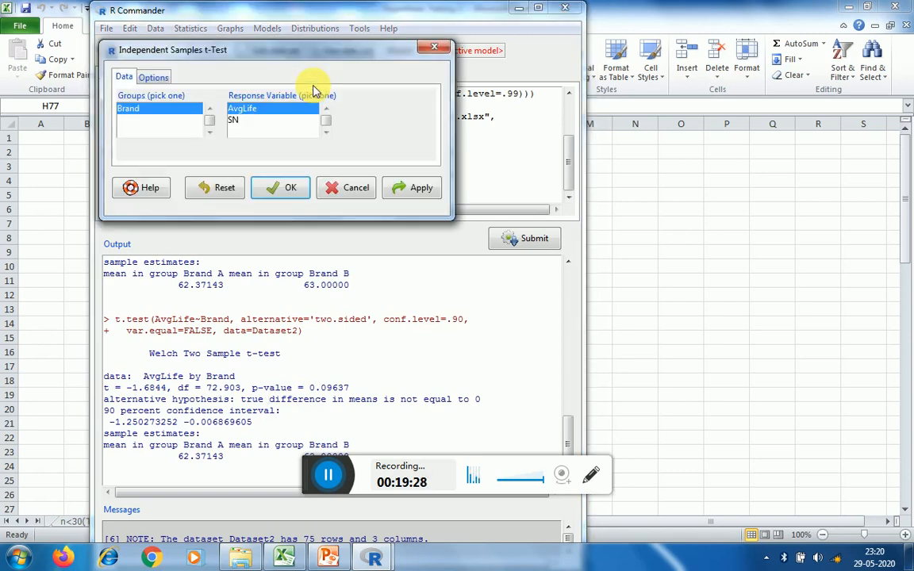
pyautogui.click(153, 77)
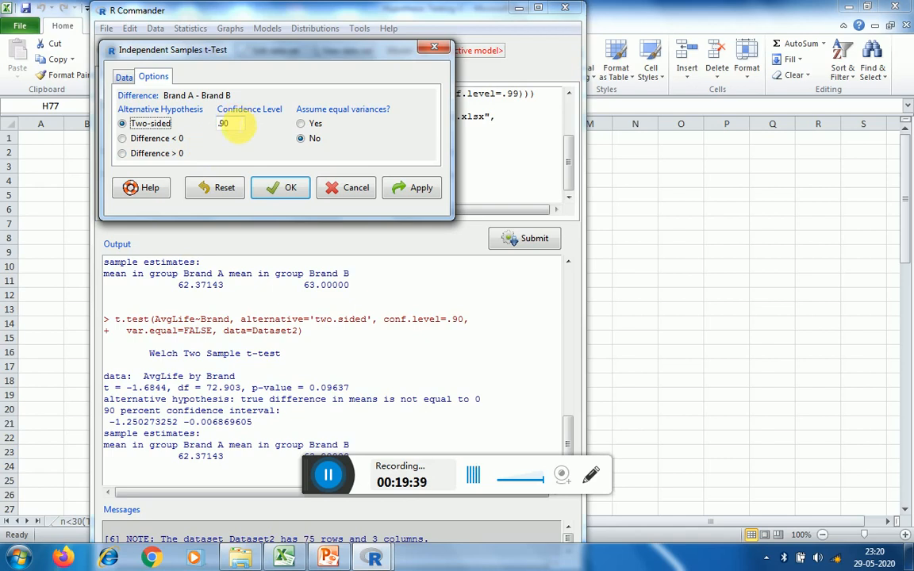
pyautogui.click(235, 125)
pyautogui.press('BackSpace')
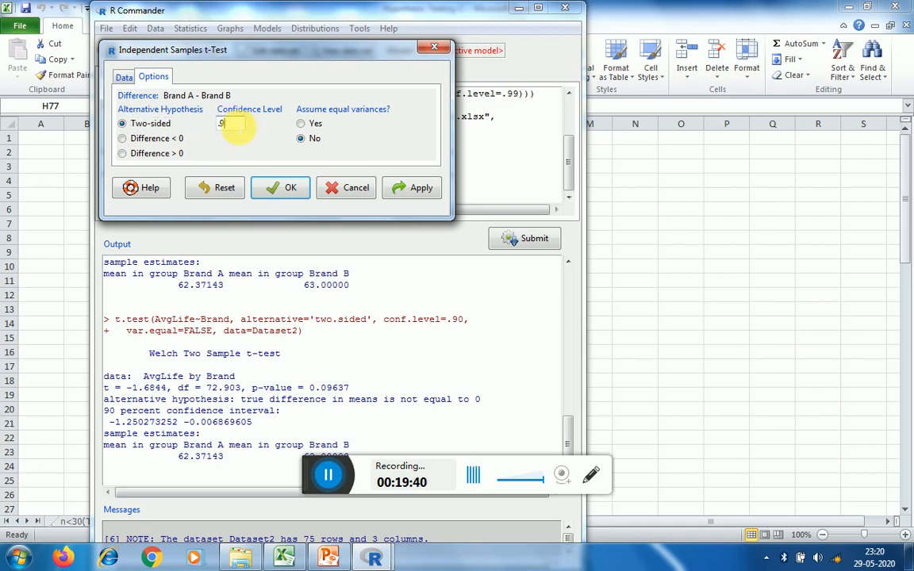
pyautogui.write('9')
pyautogui.click(279, 186)
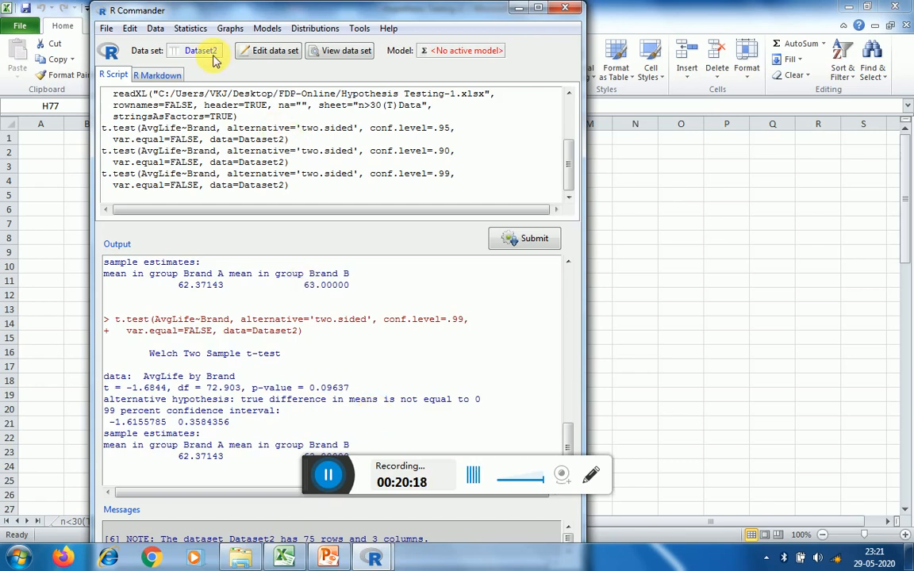
pyautogui.click(193, 31)
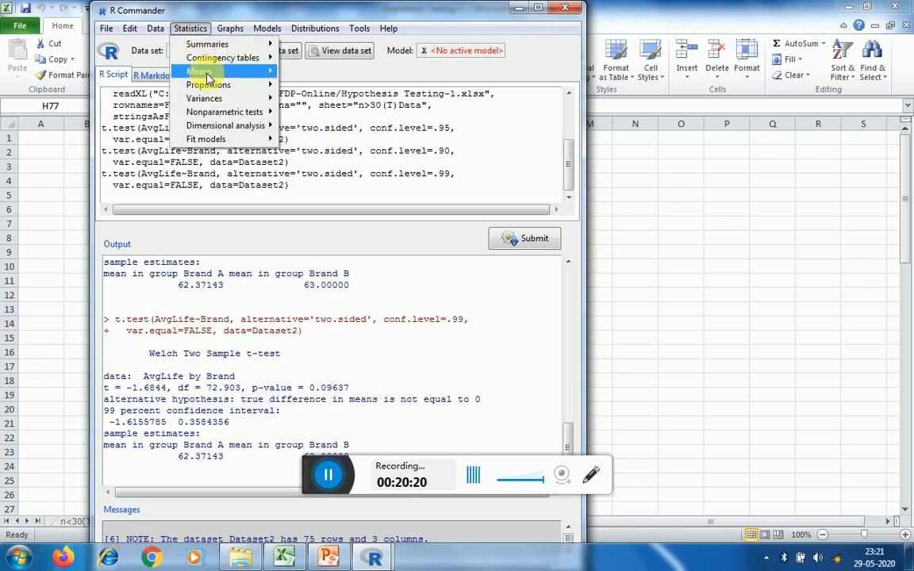
pyautogui.moveTo(258, 73)
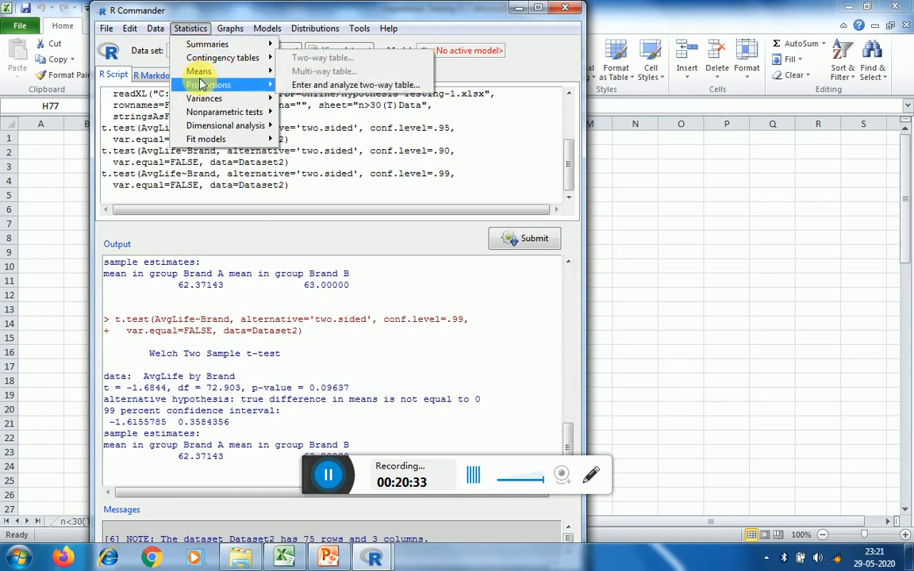
pyautogui.moveTo(199, 73)
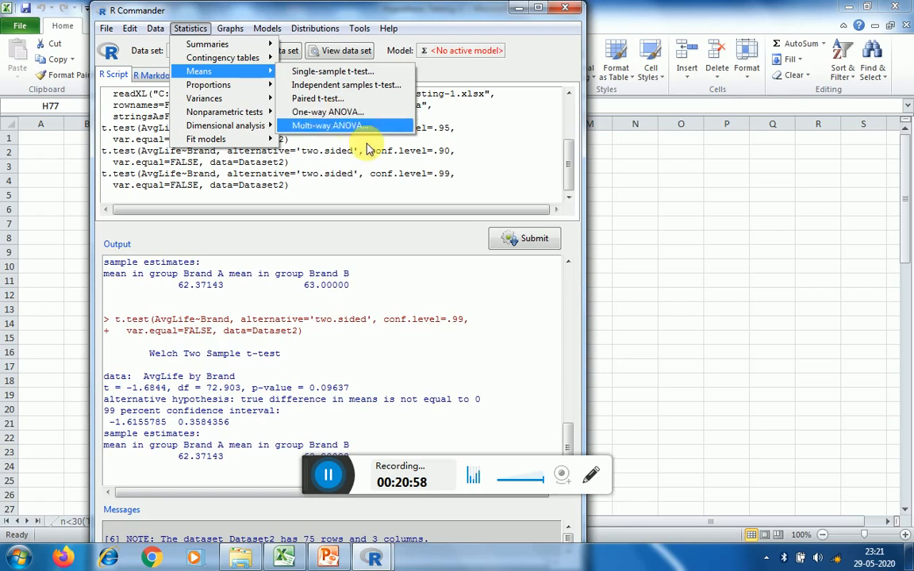
pyautogui.click(377, 189)
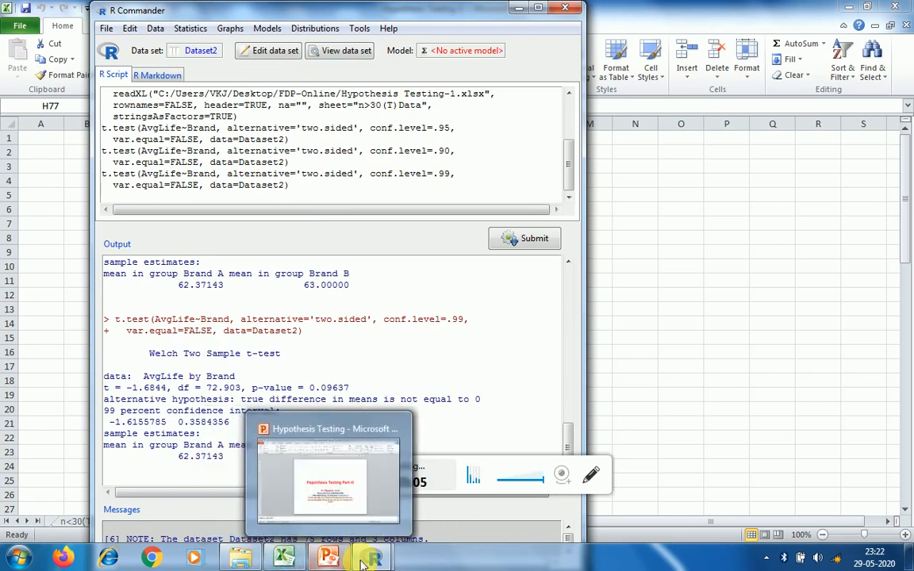
# Switch to the Hypothesis Testing-1 workbook in Excel and review the laptop battery variance problem on the Var sheet and its data on VarData.
pyautogui.click(291, 559)
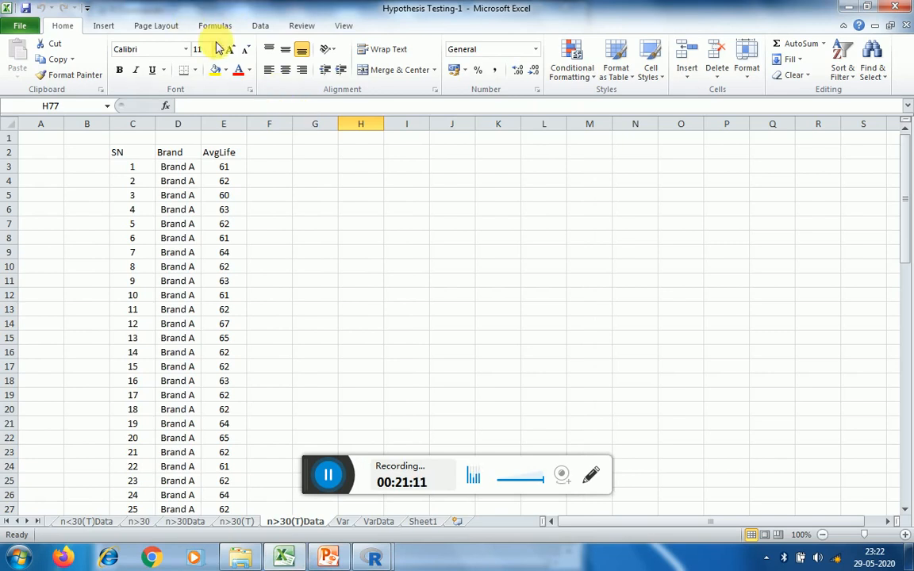
pyautogui.click(342, 524)
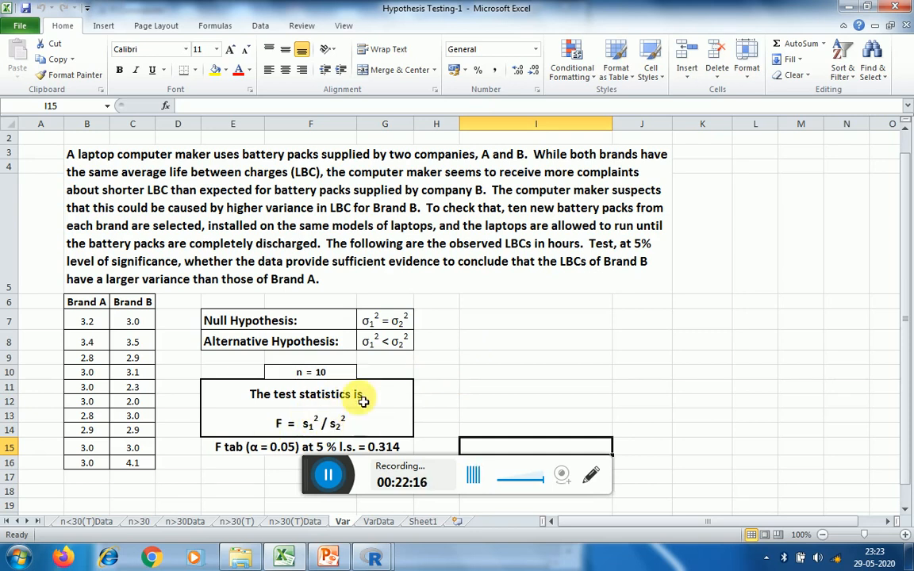
pyautogui.click(379, 522)
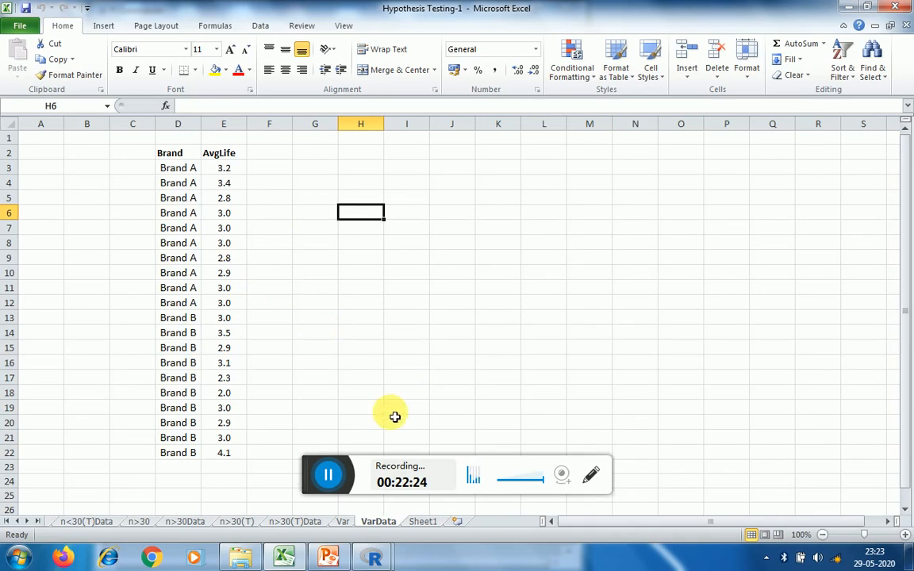
# Switch to R Commander and import the VarData sheet of the Hypothesis Testing-1 Excel file as Dataset3.
pyautogui.moveTo(363, 556)
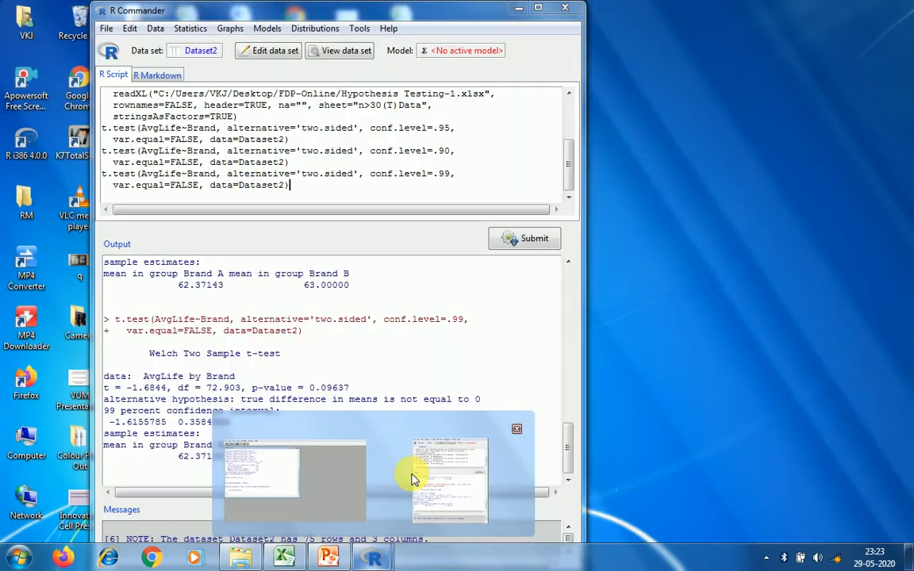
pyautogui.click(415, 474)
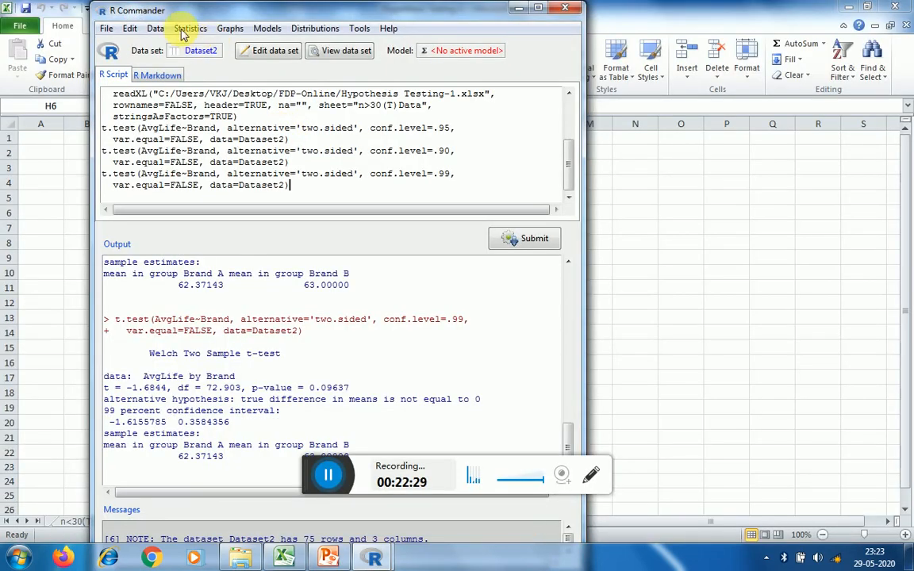
pyautogui.click(157, 28)
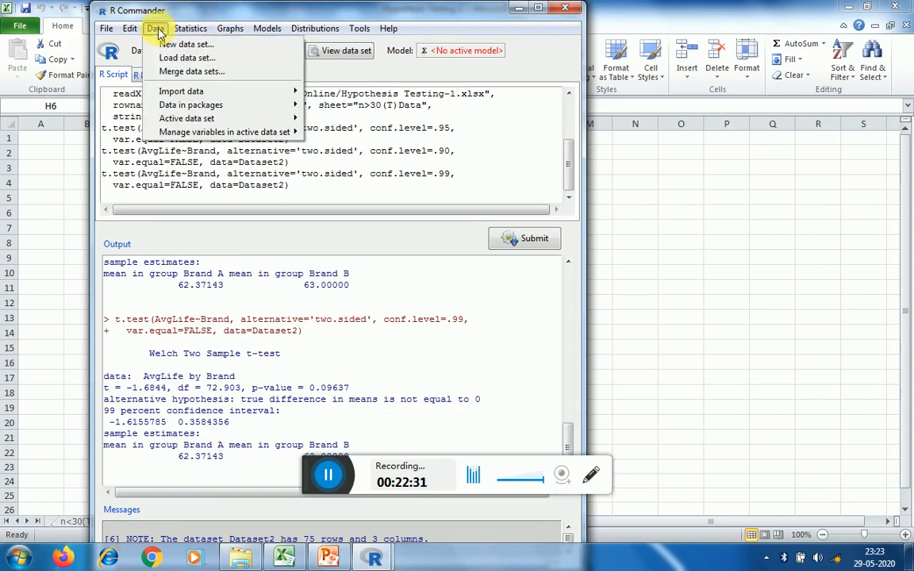
pyautogui.moveTo(237, 92)
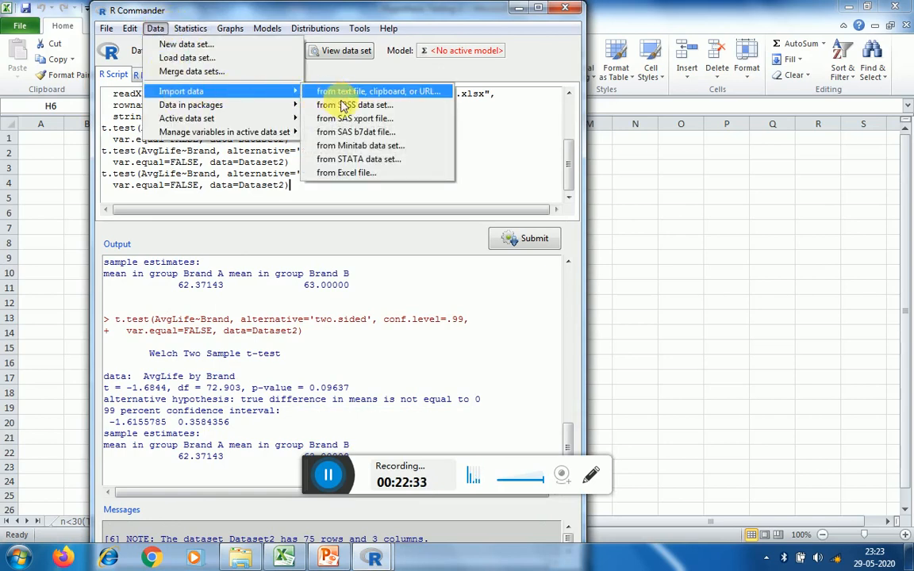
pyautogui.click(346, 175)
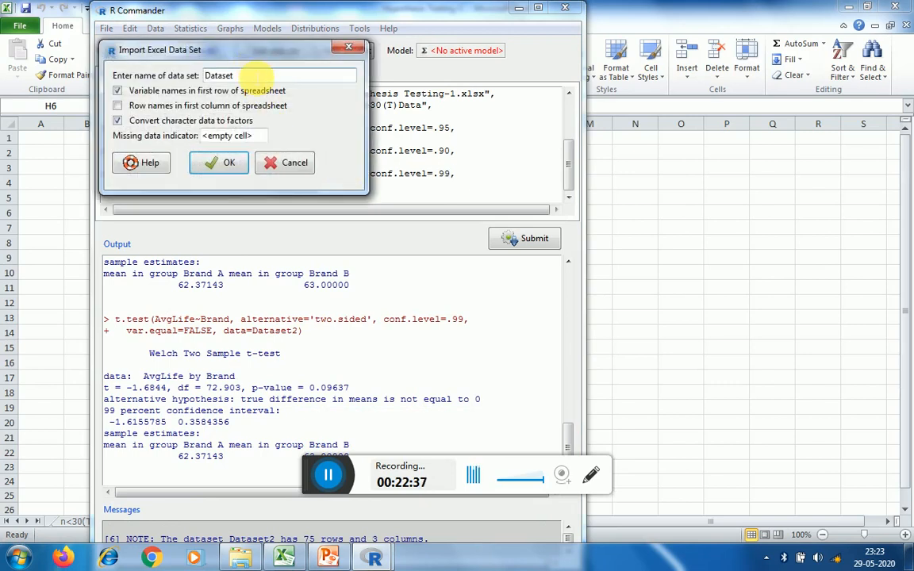
pyautogui.write('3')
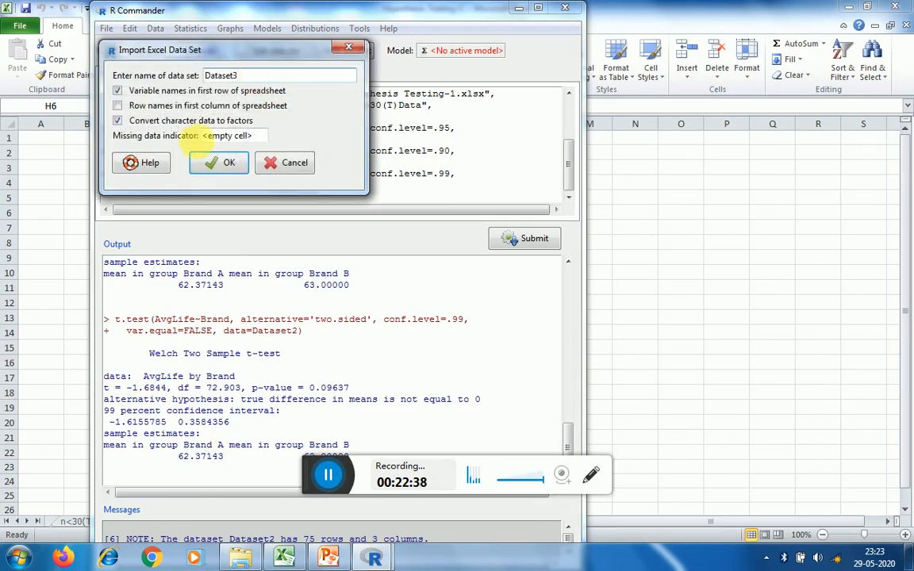
pyautogui.click(216, 162)
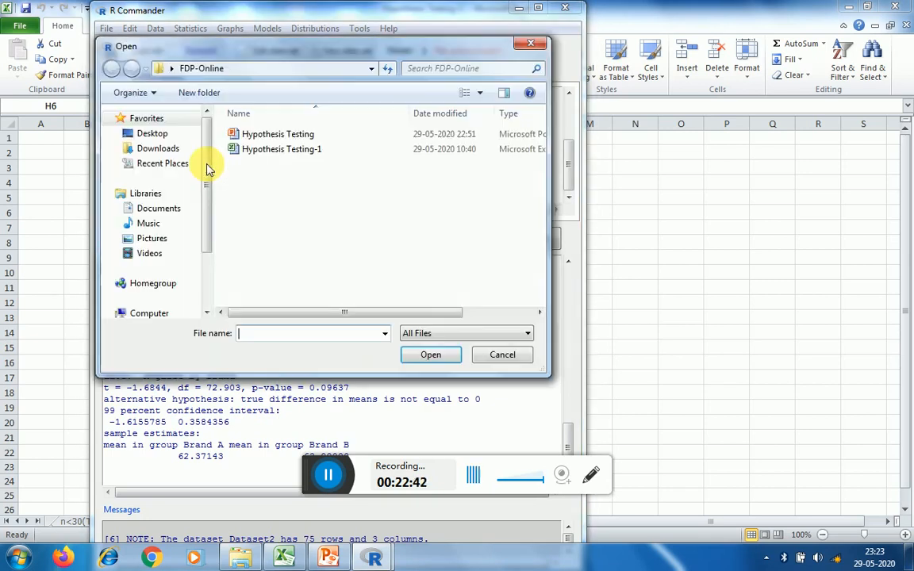
pyautogui.click(246, 152)
pyautogui.doubleClick(246, 153)
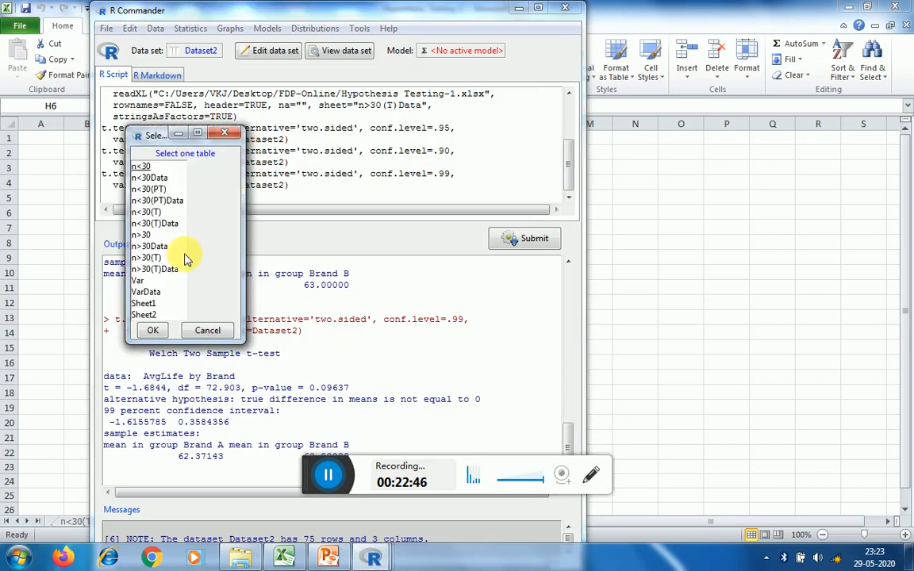
pyautogui.click(146, 291)
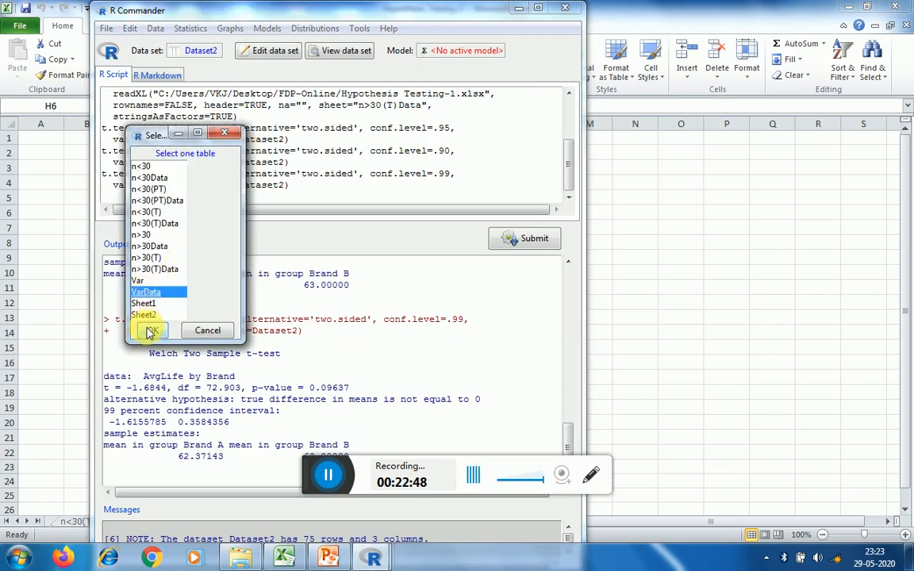
pyautogui.click(151, 330)
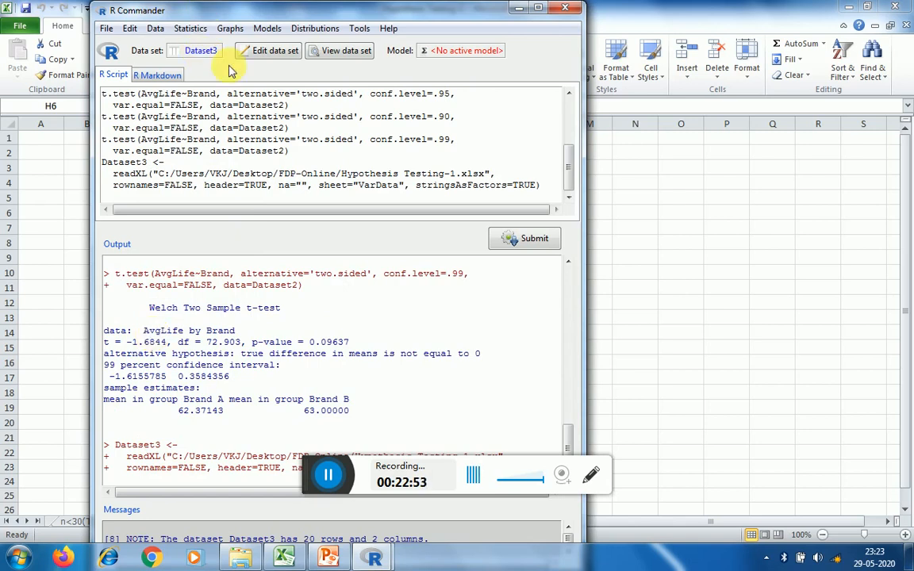
# View the contents of Dataset3, compare them with the VarData sheet in Excel, and return to R Commander.
pyautogui.click(334, 54)
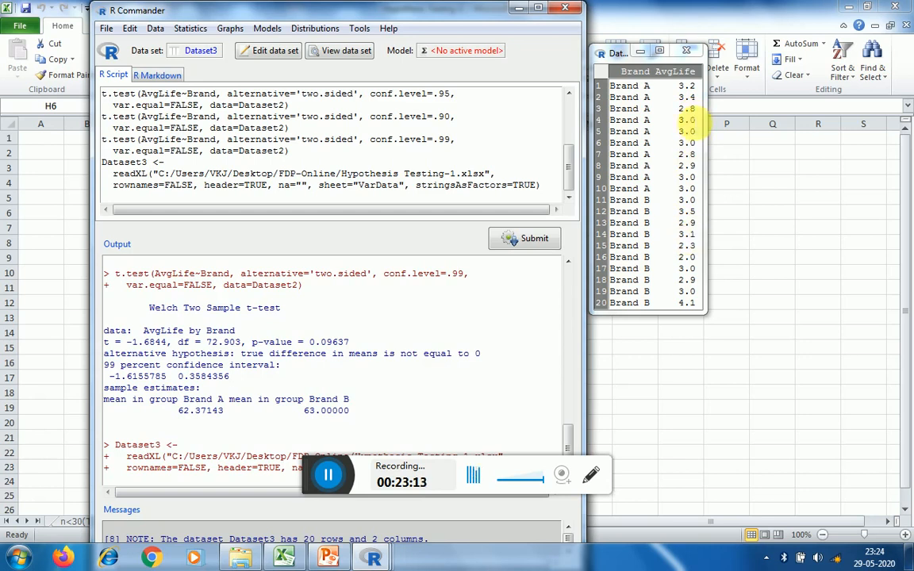
pyautogui.click(689, 54)
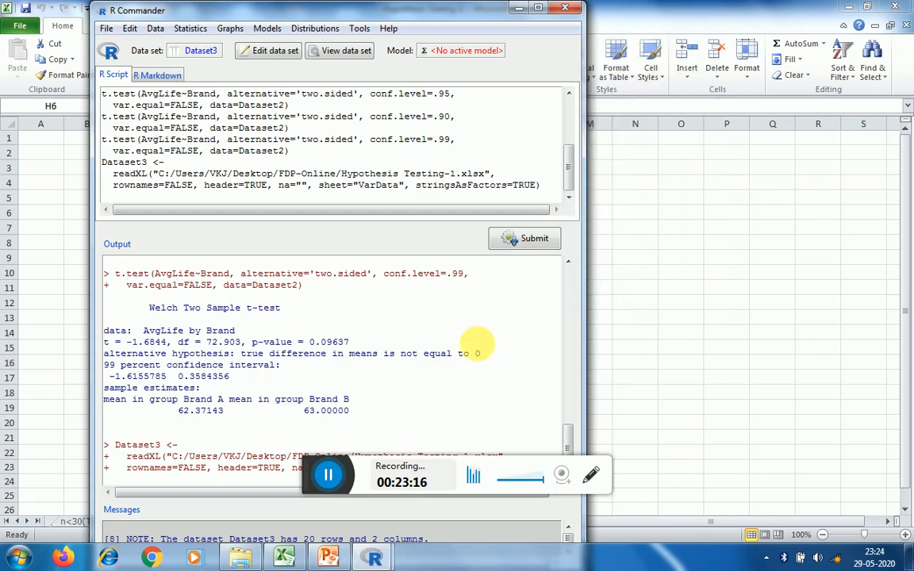
pyautogui.click(287, 559)
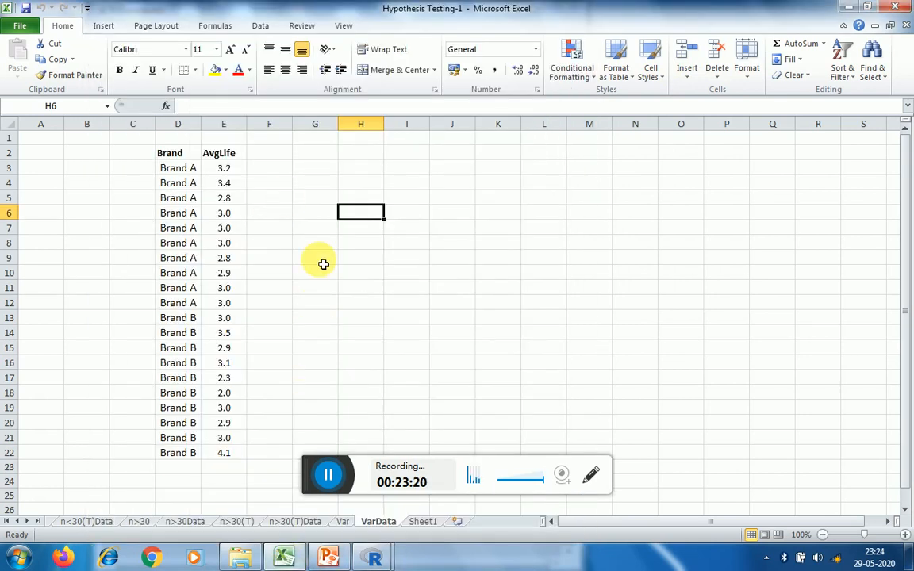
pyautogui.moveTo(369, 552)
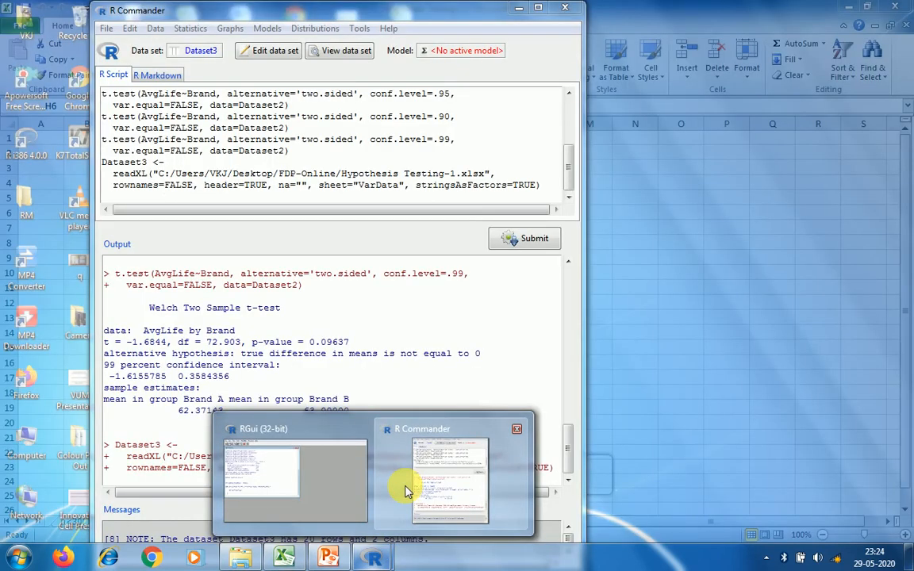
pyautogui.click(407, 488)
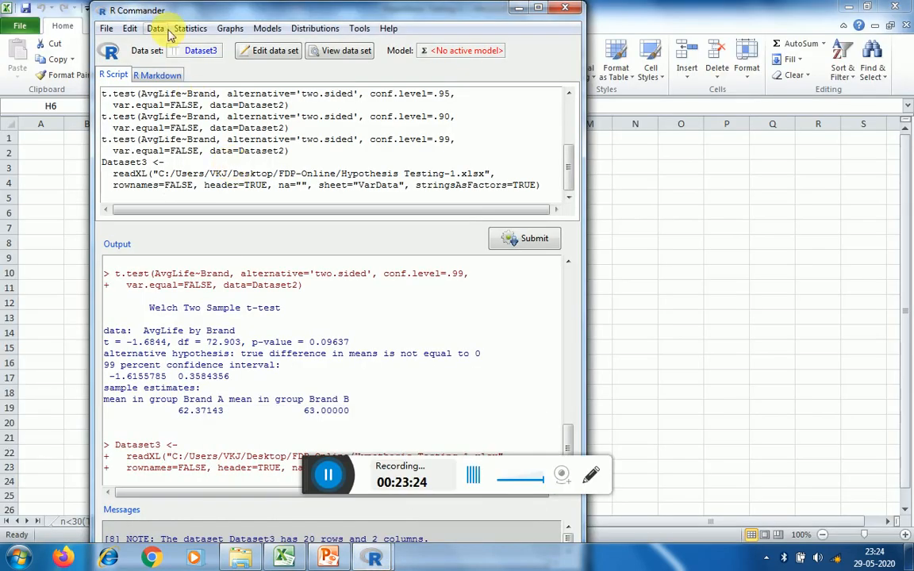
# Open the two-variances F-test with Brand as the group and AvgLife as the response, and show its hypothesis options.
pyautogui.click(189, 29)
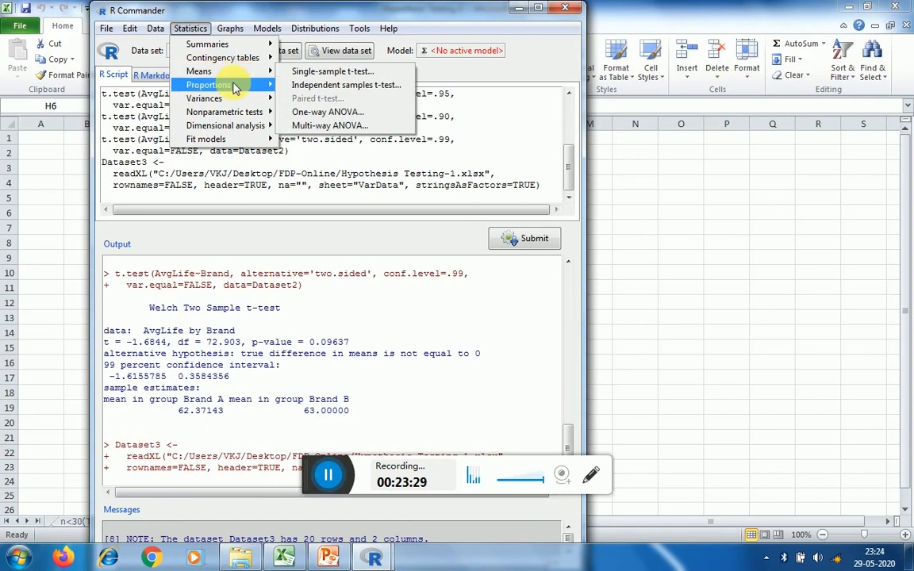
pyautogui.moveTo(240, 87)
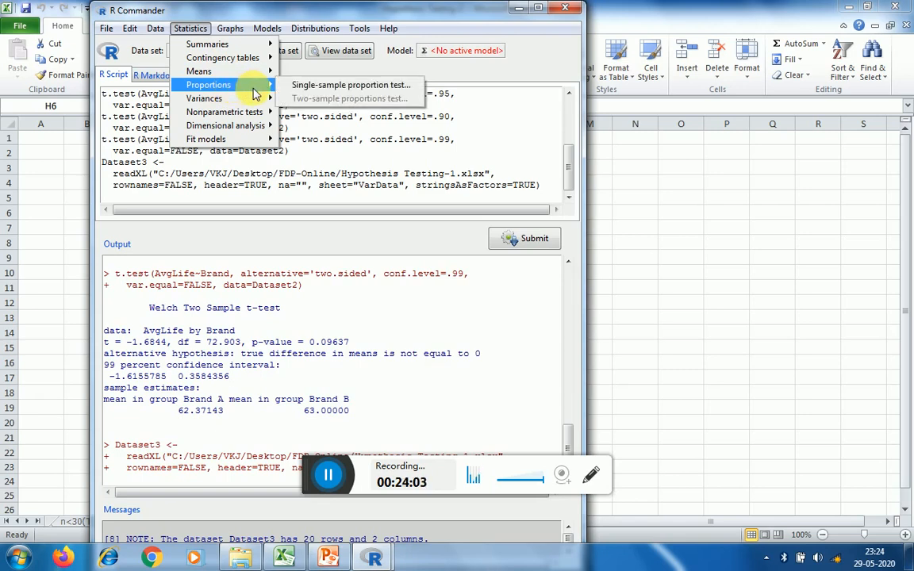
pyautogui.moveTo(245, 97)
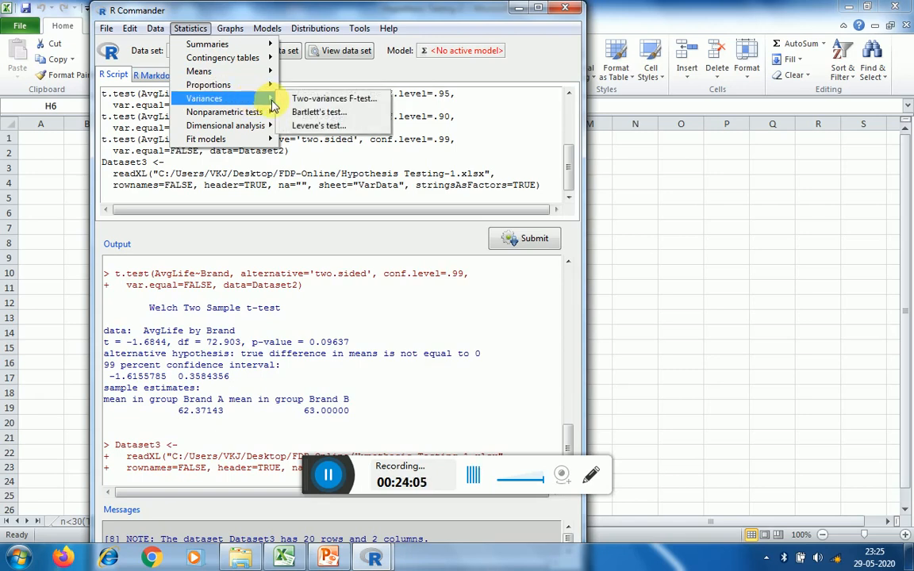
pyautogui.click(340, 100)
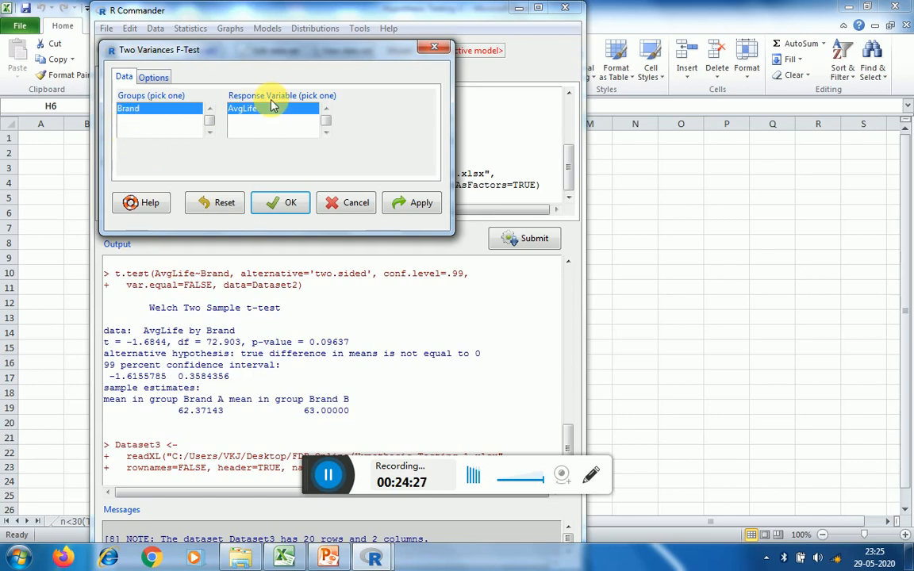
pyautogui.click(156, 79)
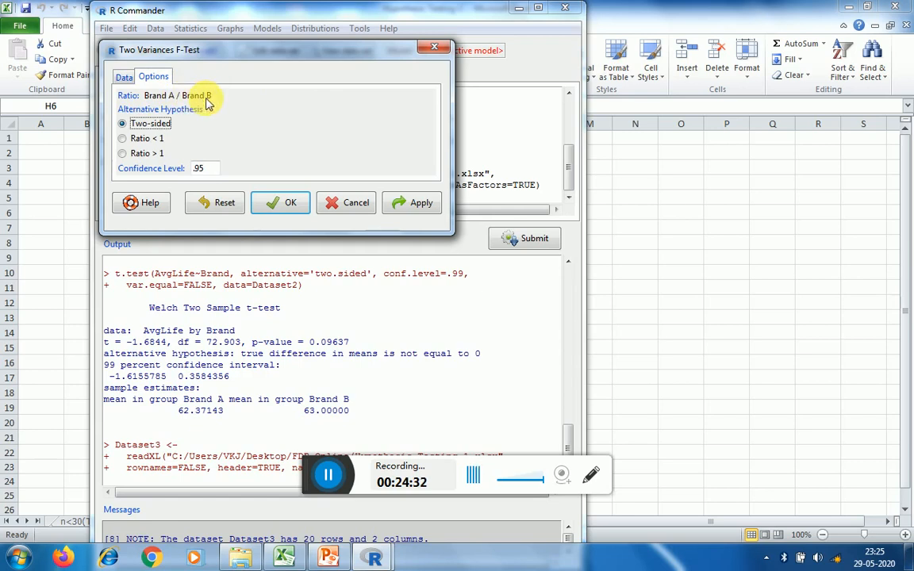
# Check the null and alternative hypotheses on the Var sheet in Excel, and return to the F-test options in R Commander.
pyautogui.click(290, 562)
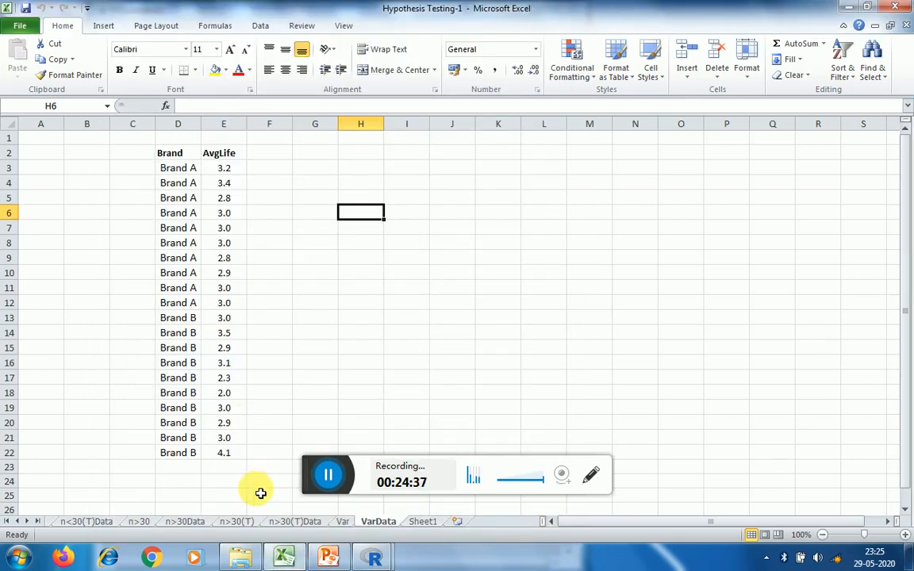
pyautogui.click(343, 522)
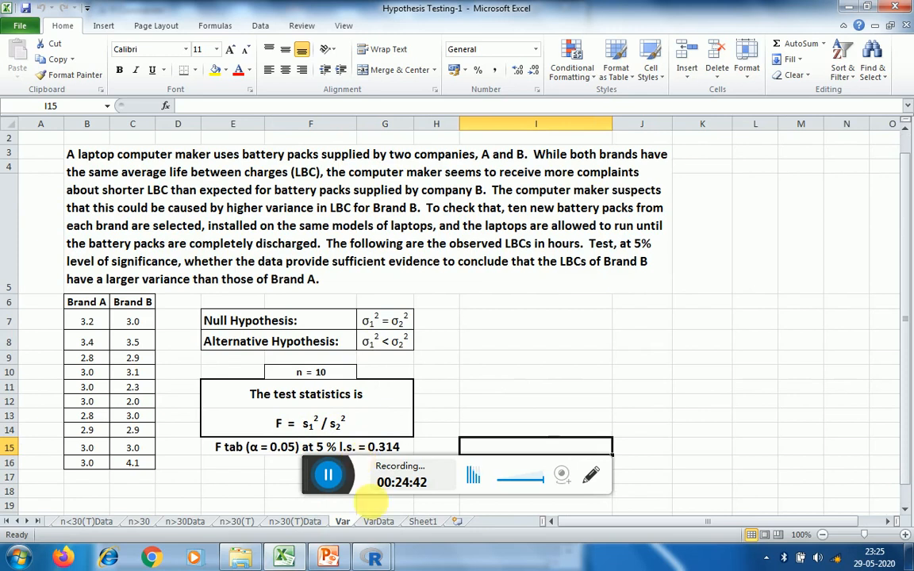
pyautogui.moveTo(377, 562)
pyautogui.click(423, 502)
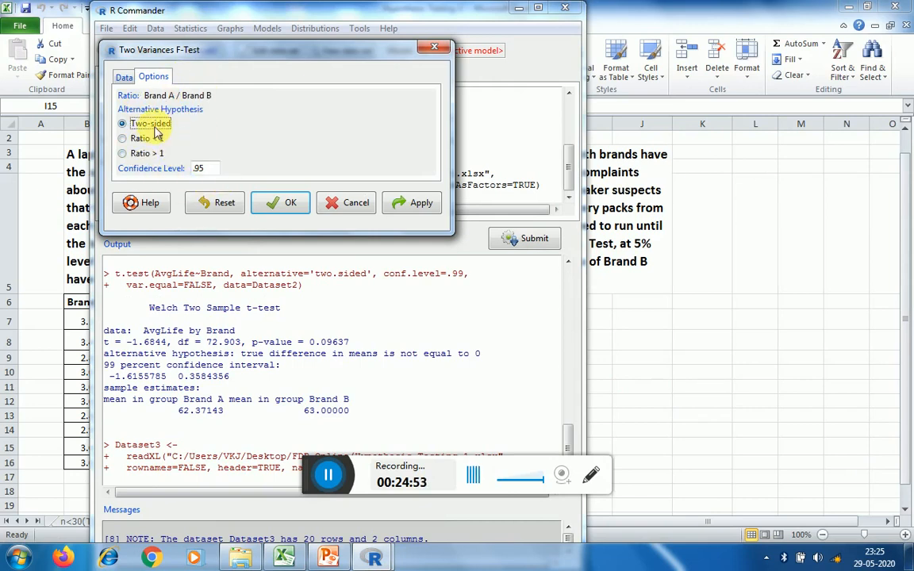
# Set the alternative hypothesis to Ratio < 1, recheck it against the Var sheet, and run the F-test at the .95 confidence level.
pyautogui.click(123, 141)
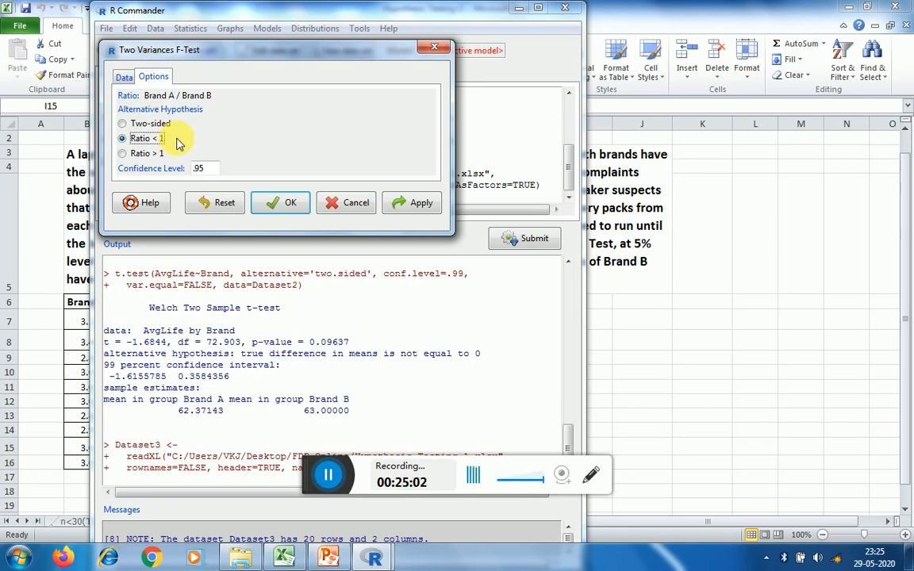
pyautogui.click(286, 556)
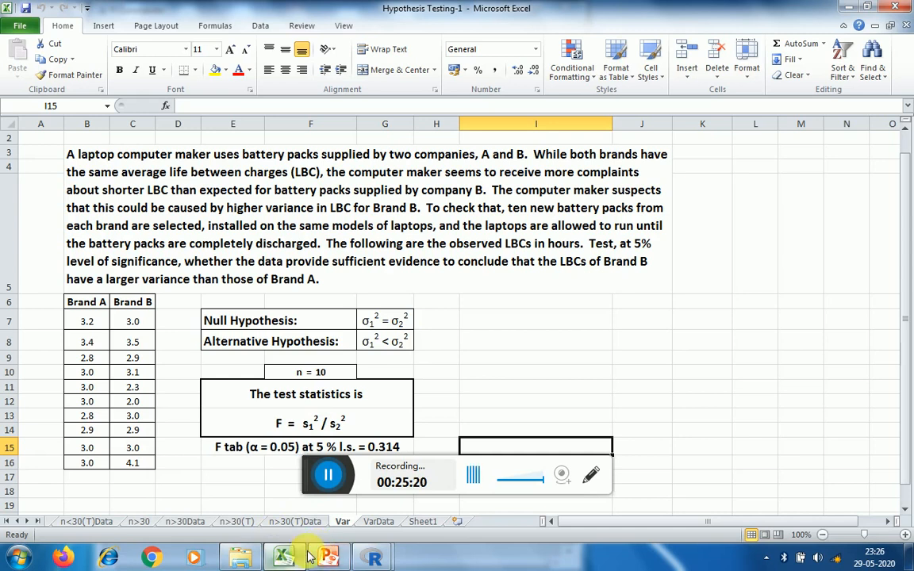
pyautogui.moveTo(361, 558)
pyautogui.click(403, 496)
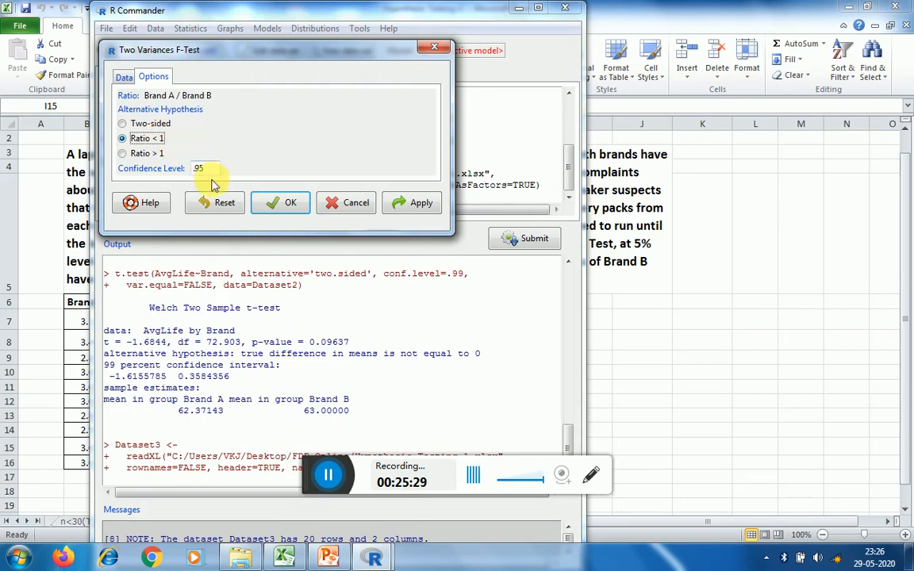
pyautogui.click(270, 202)
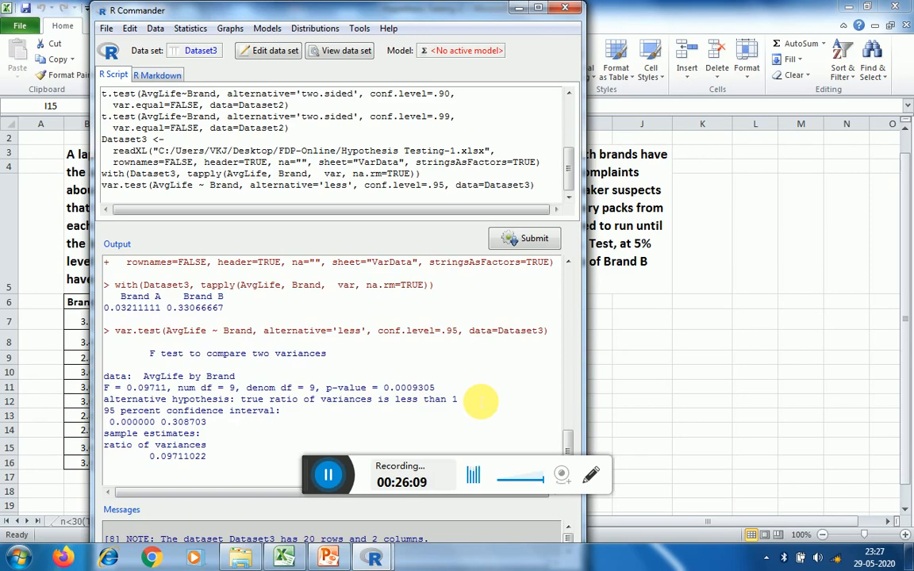
# Compare the F-test output with the problem statement and hypotheses on the Var sheet in Excel, and return to R Commander.
pyautogui.click(284, 558)
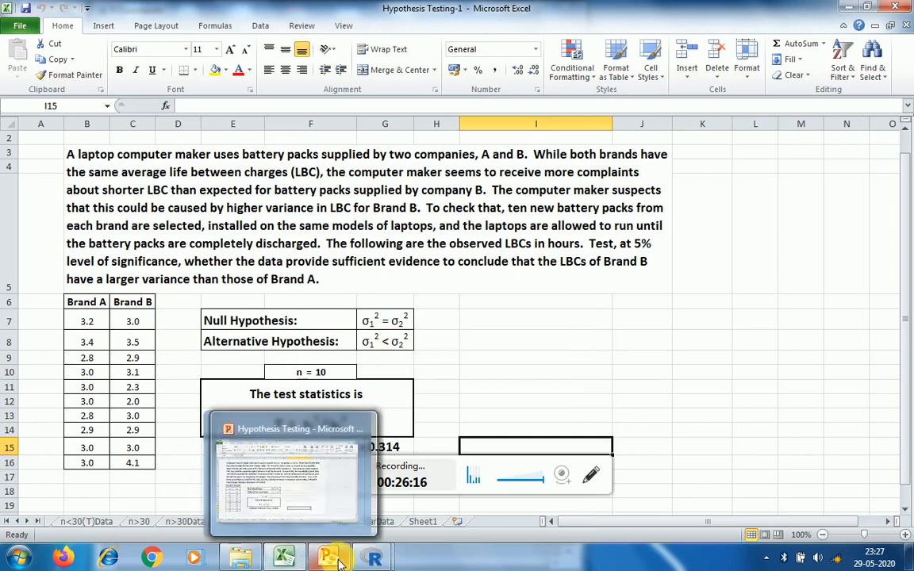
pyautogui.moveTo(373, 558)
pyautogui.click(411, 513)
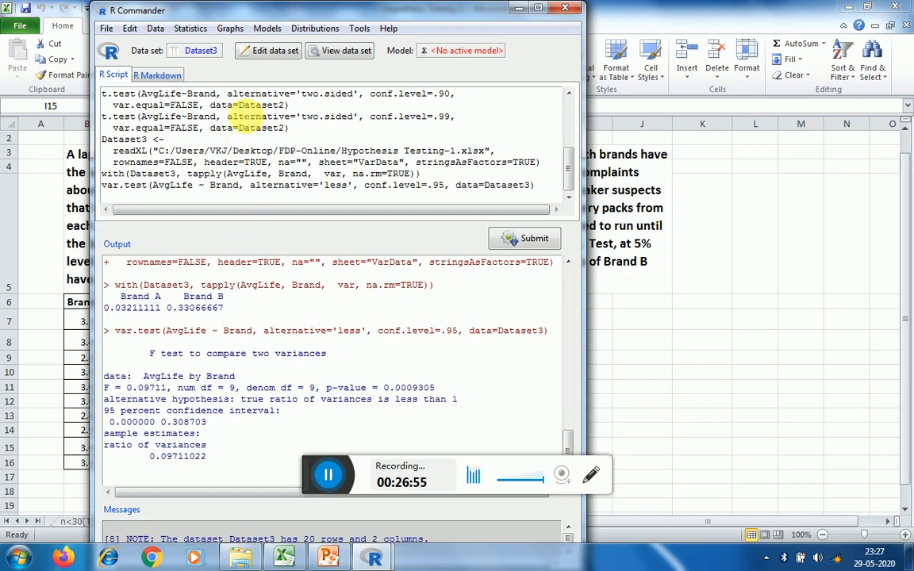
pyautogui.click(190, 29)
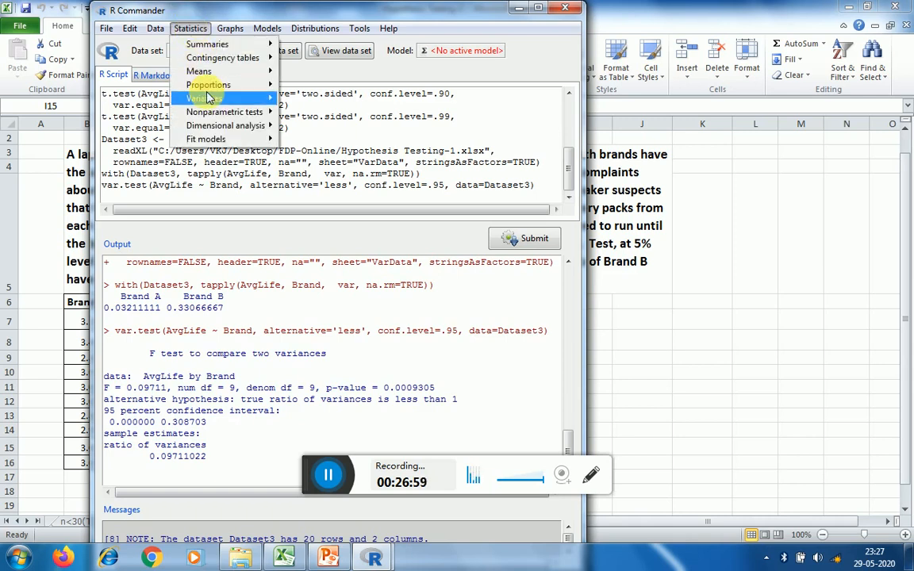
pyautogui.moveTo(214, 96)
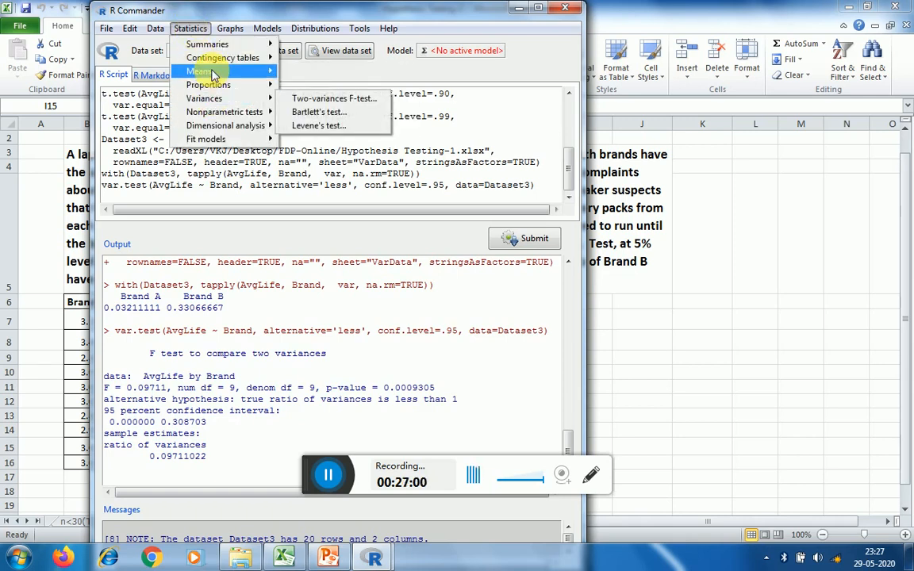
pyautogui.moveTo(219, 117)
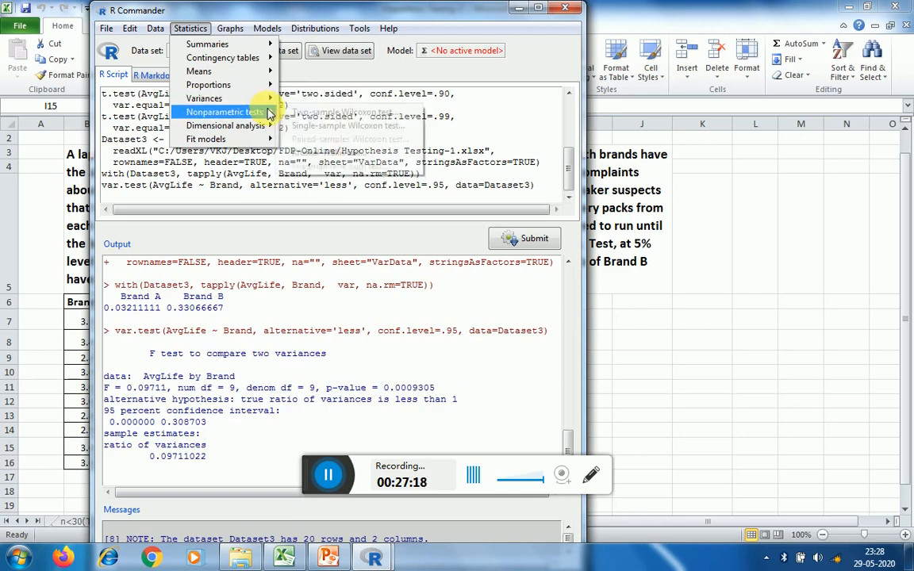
pyautogui.click(507, 116)
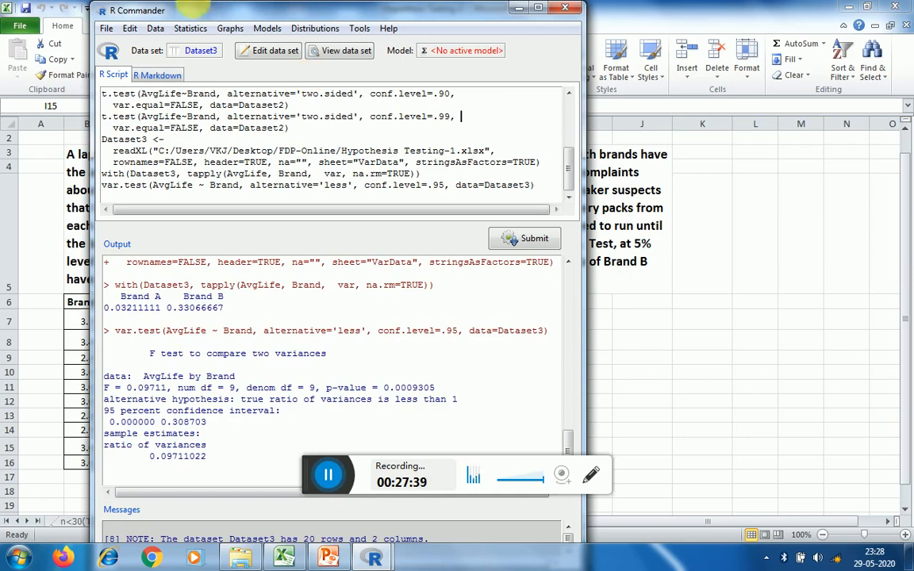
pyautogui.click(188, 30)
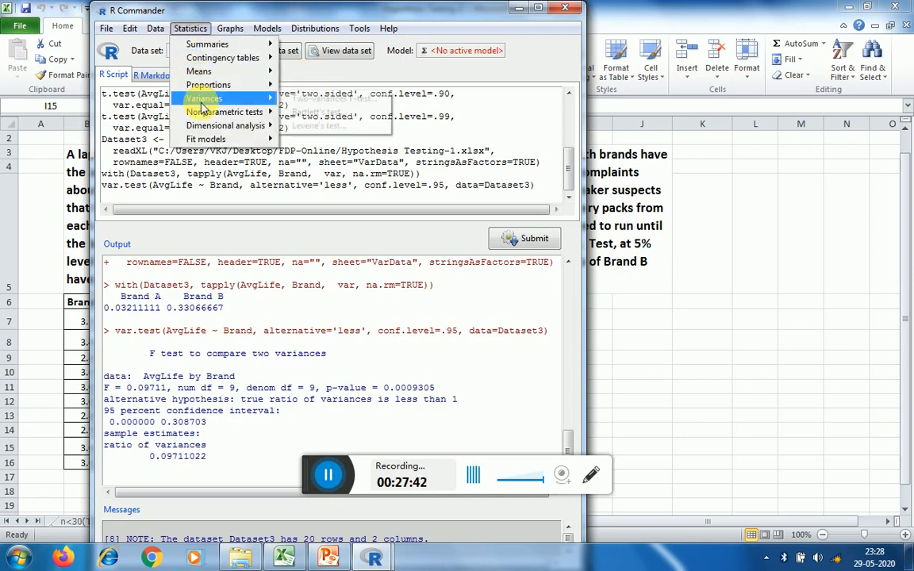
pyautogui.moveTo(203, 115)
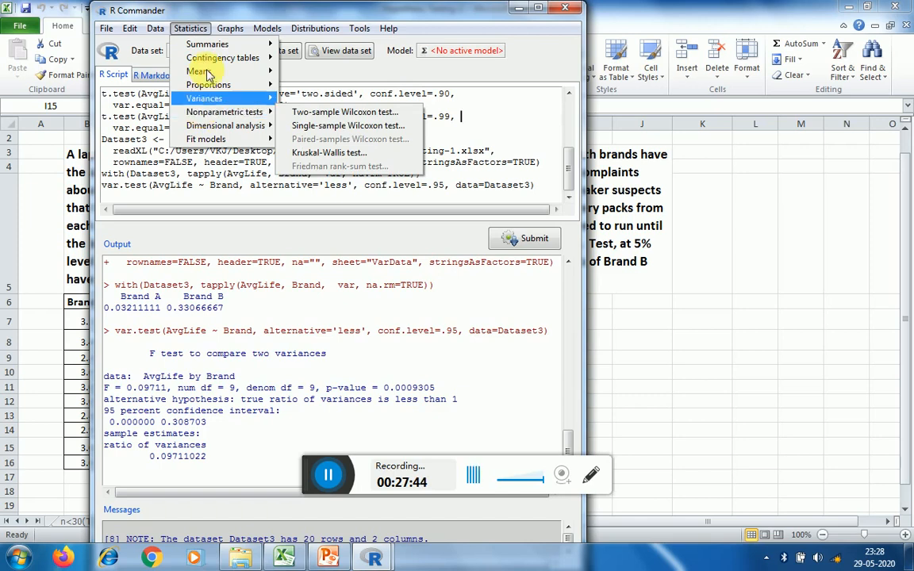
pyautogui.moveTo(207, 77)
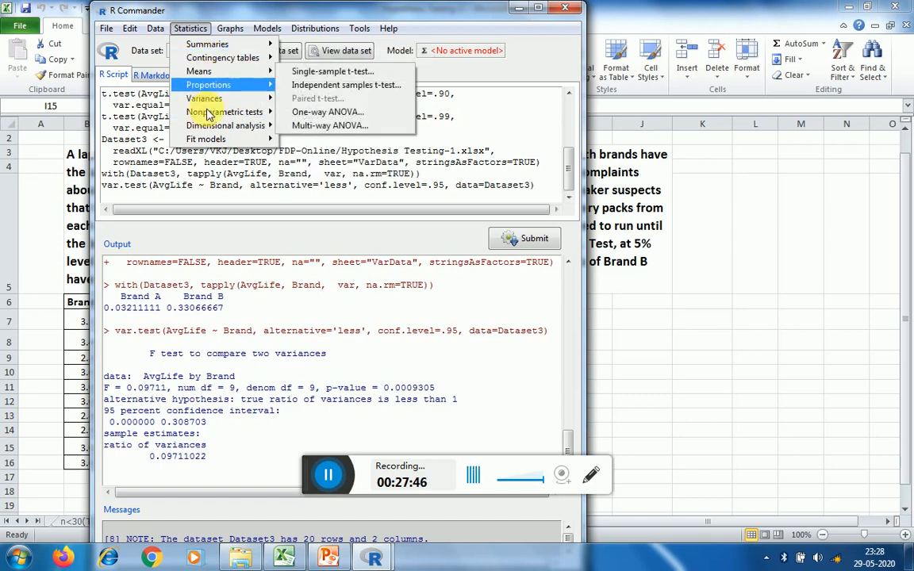
pyautogui.moveTo(210, 98)
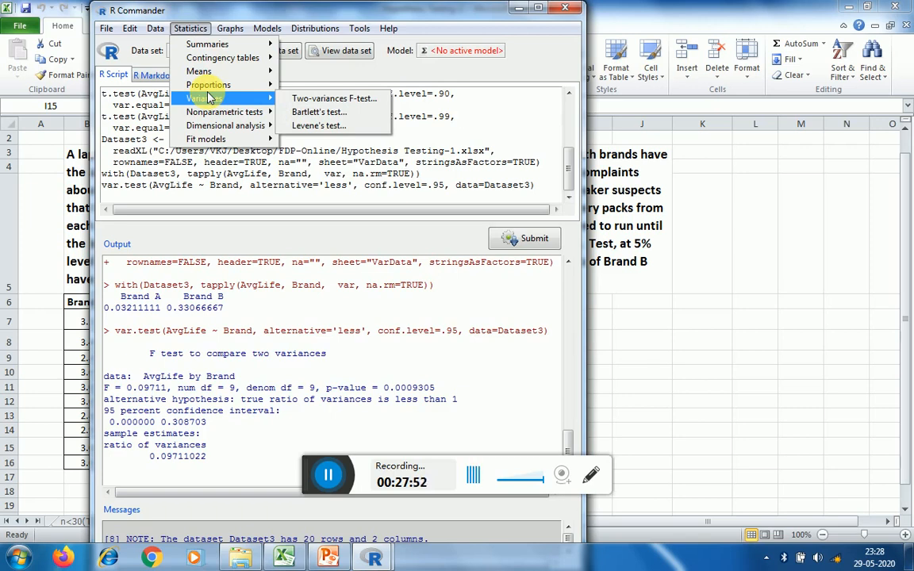
pyautogui.click(457, 131)
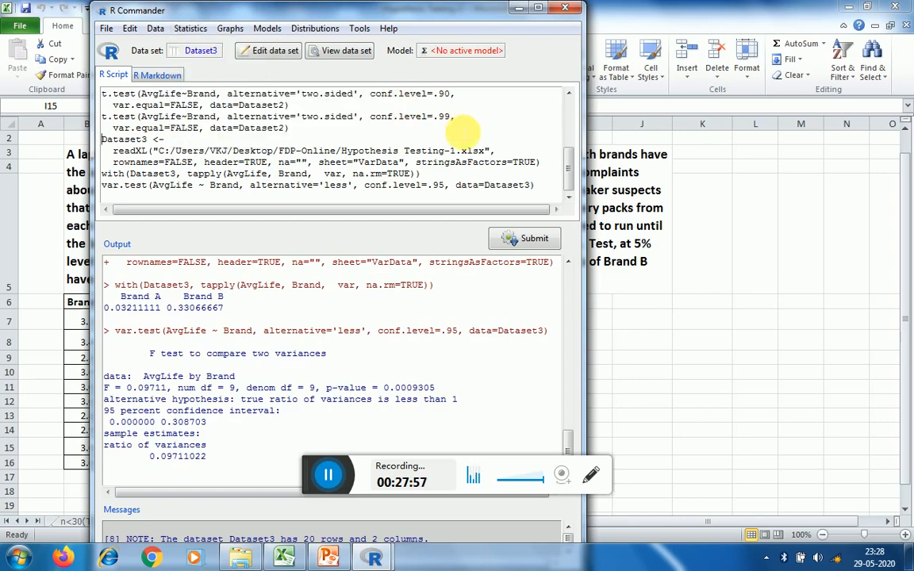